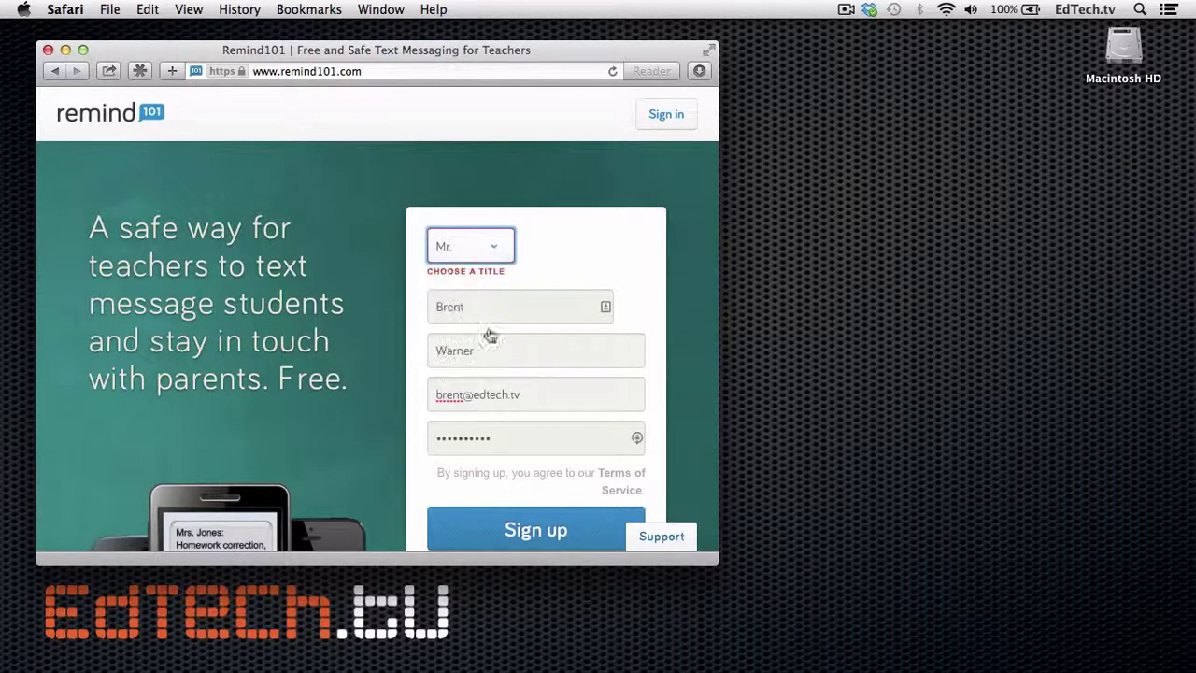
- Submit the completed teacher sign-up form and dismiss both offers to save the password
left_click(512, 513)
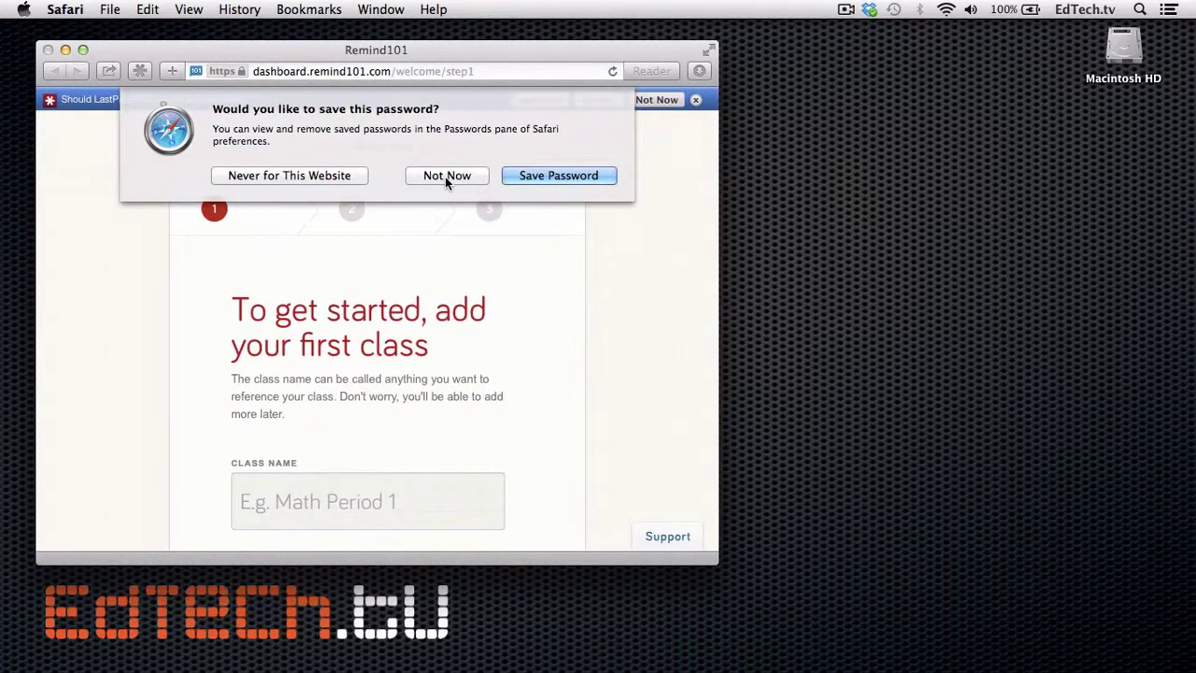
left_click(444, 177)
left_click(695, 99)
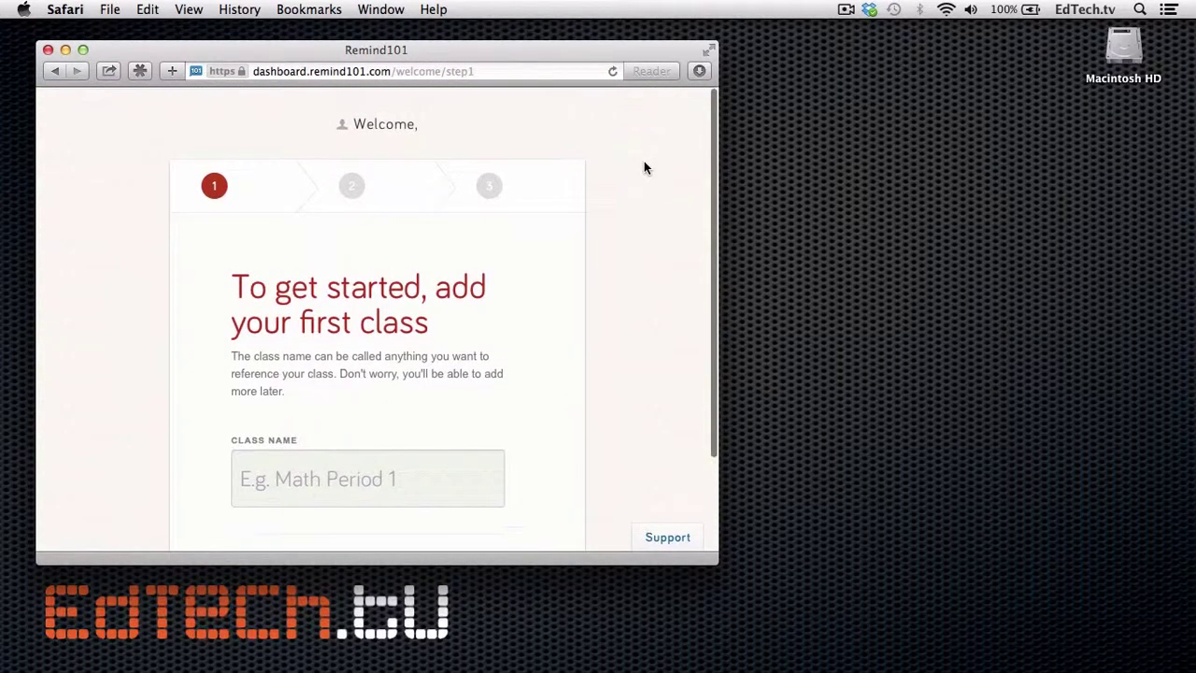
- Name the first class EdTech.tv and continue to the second setup stage
scroll(644, 167, "down", 1)
scroll(644, 163, "down", 2)
scroll(644, 163, "up", 3)
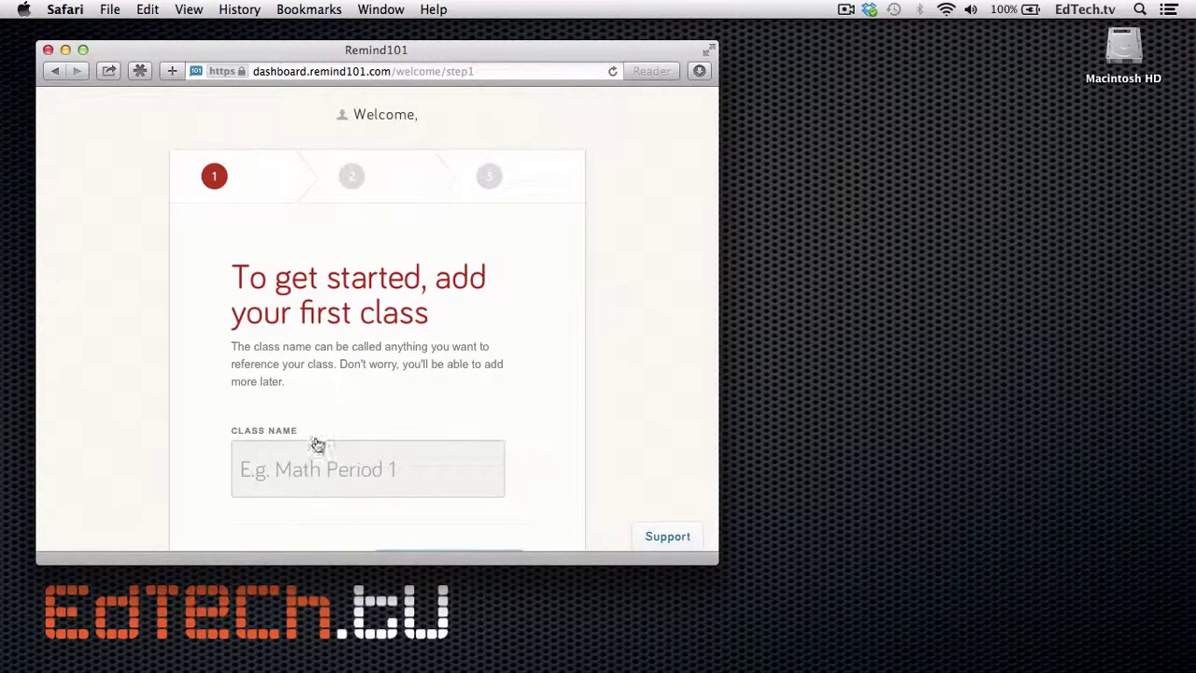
left_click(298, 467)
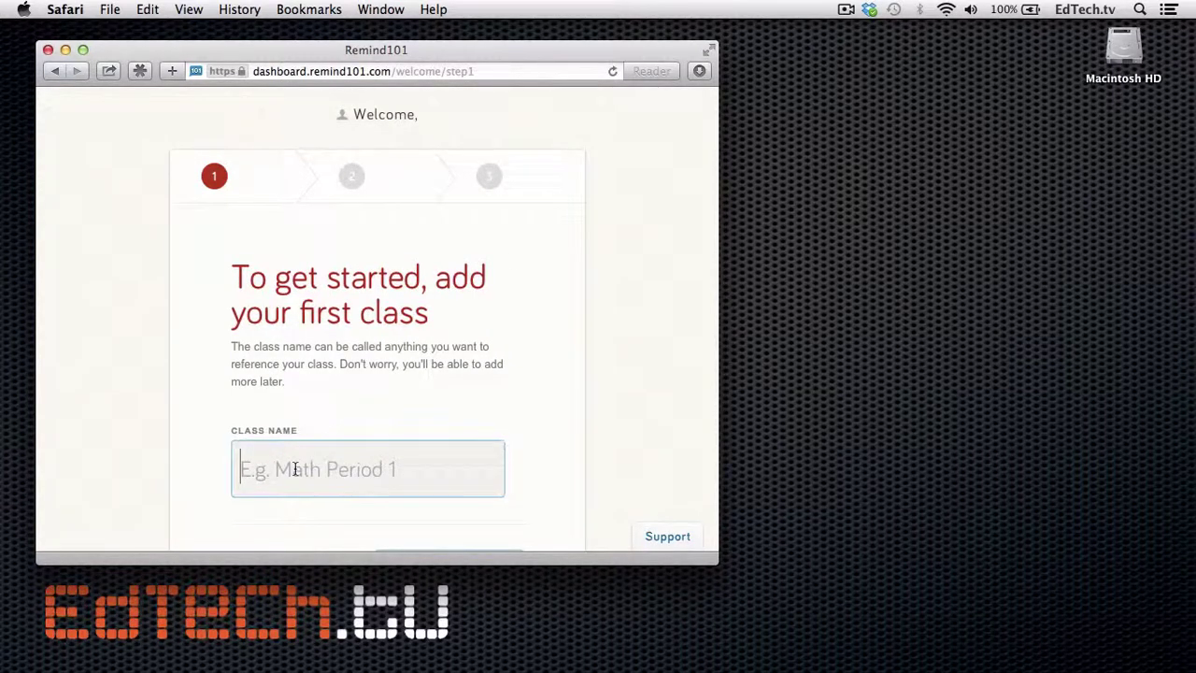
type("EdTech")
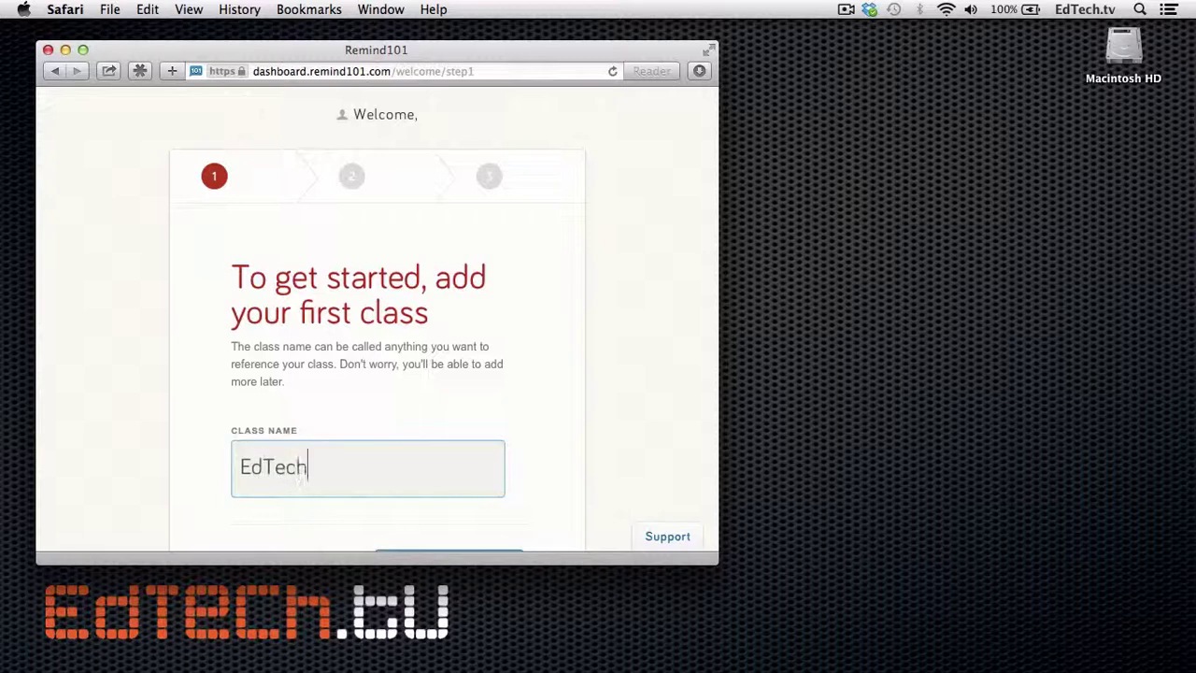
type(".tv")
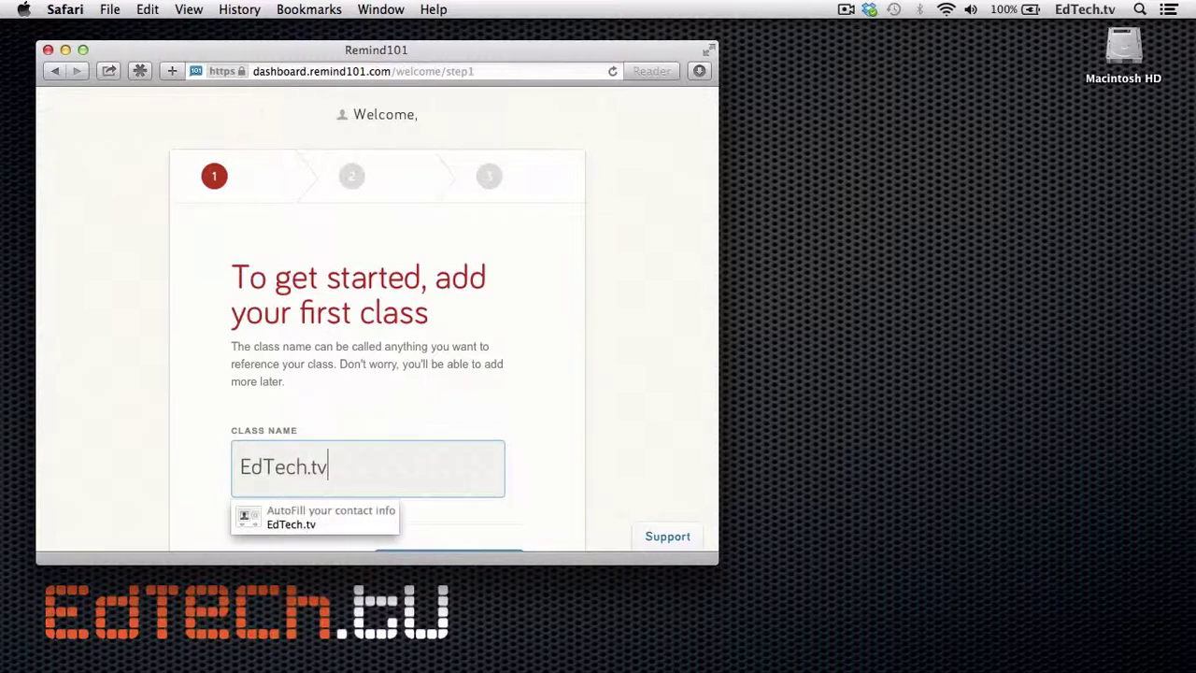
left_click(574, 446)
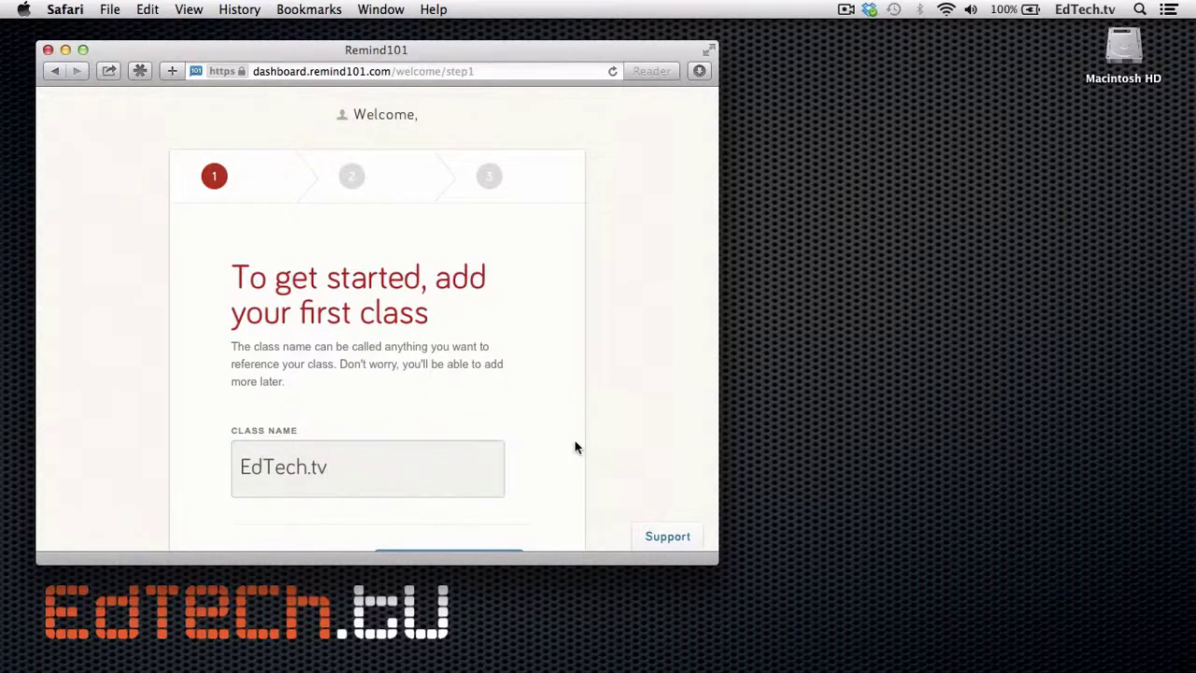
scroll(575, 447, "down", 2)
left_click(507, 498)
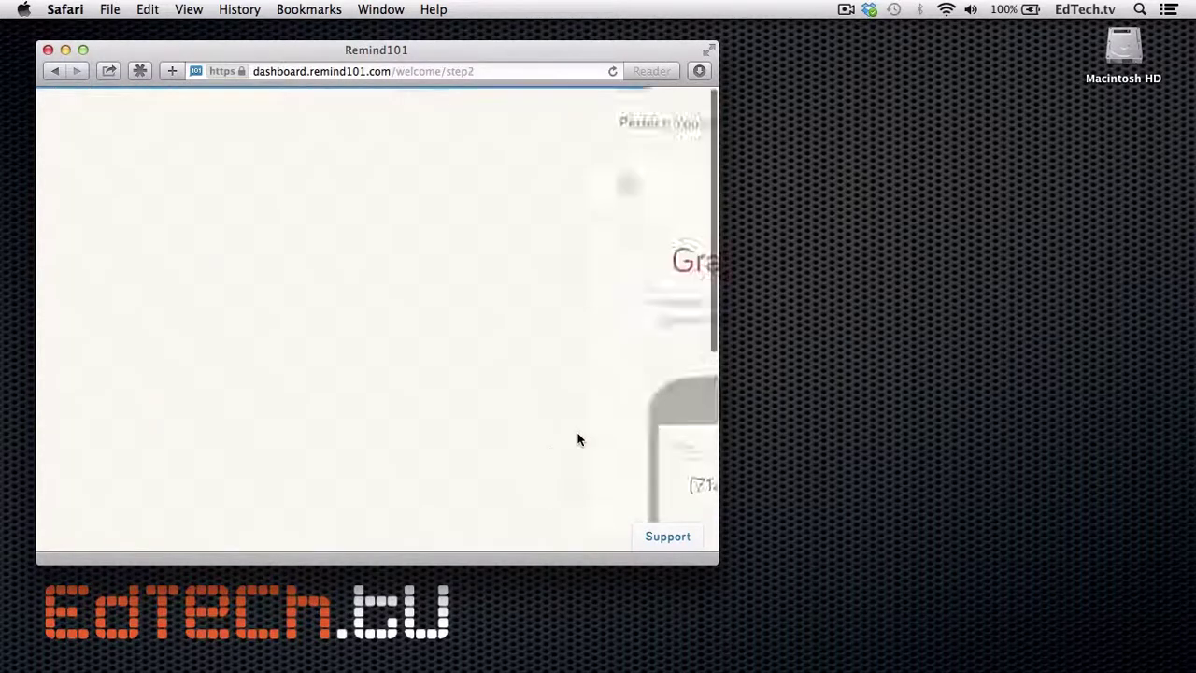
- Read the phone instructions for subscribing to the class by text message
scroll(583, 432, "down", 2)
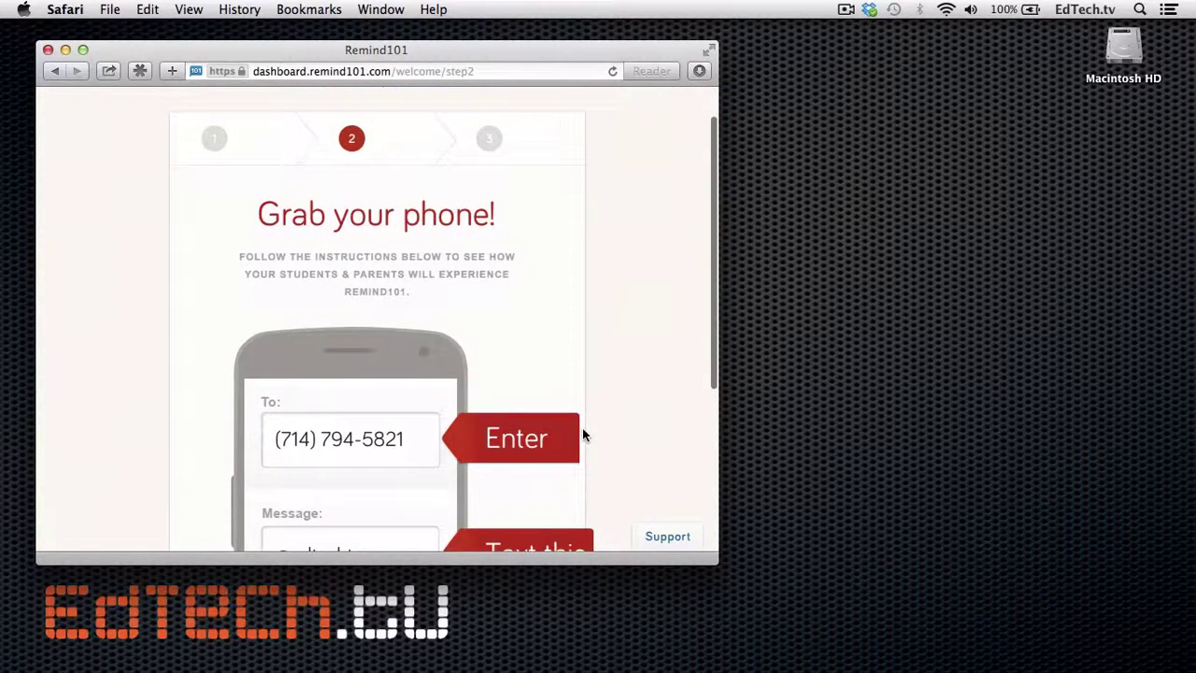
scroll(583, 427, "down", 3)
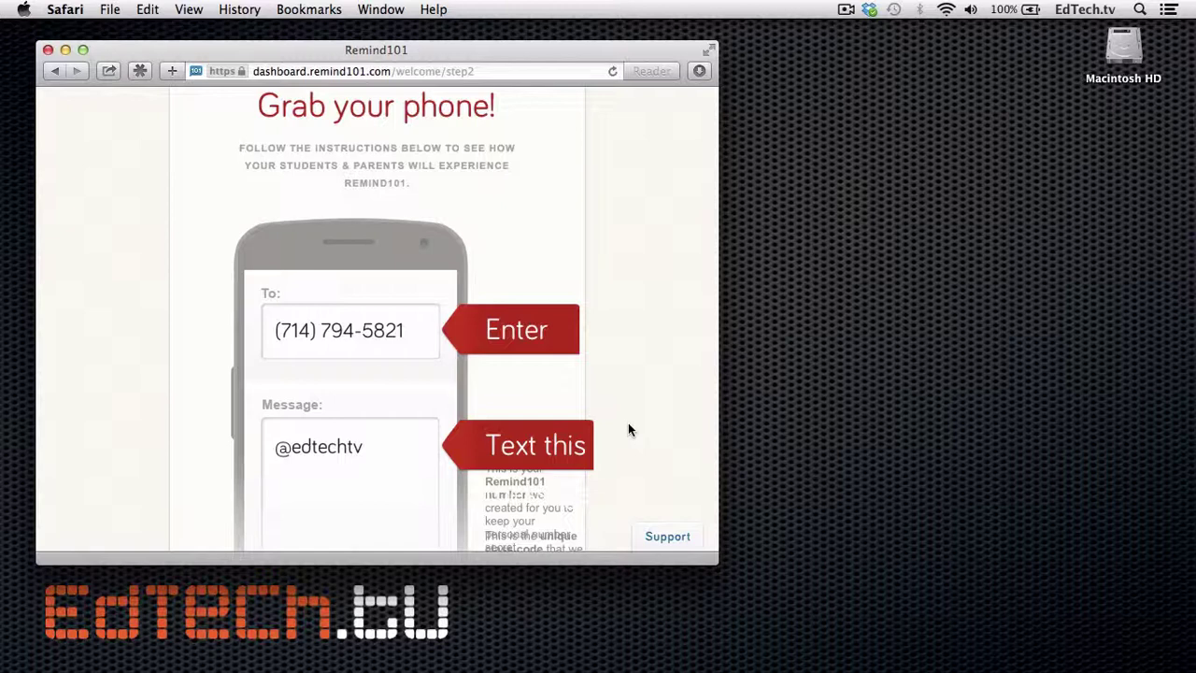
scroll(628, 428, "down", 1)
scroll(628, 428, "up", 2)
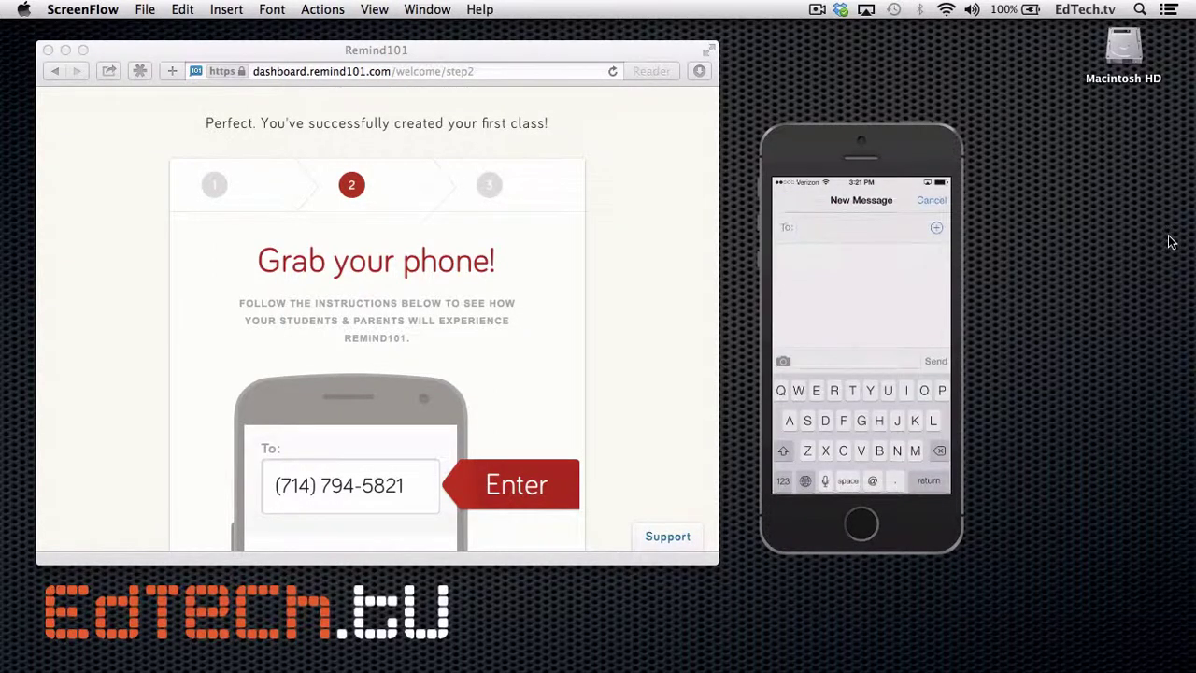
scroll(542, 351, "down", 2)
scroll(541, 352, "down", 4)
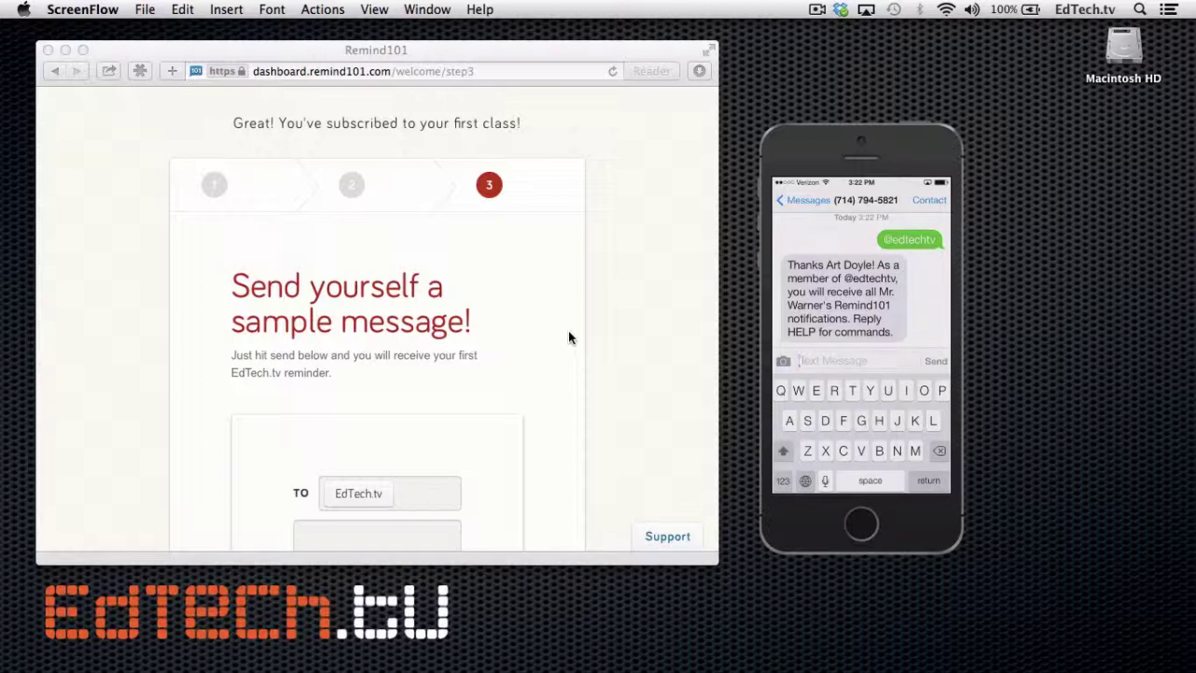
- Send the sample message "Remember to go to Facebook.com/edtechtv" to the EdTech.tv class
scroll(568, 329, "down", 5)
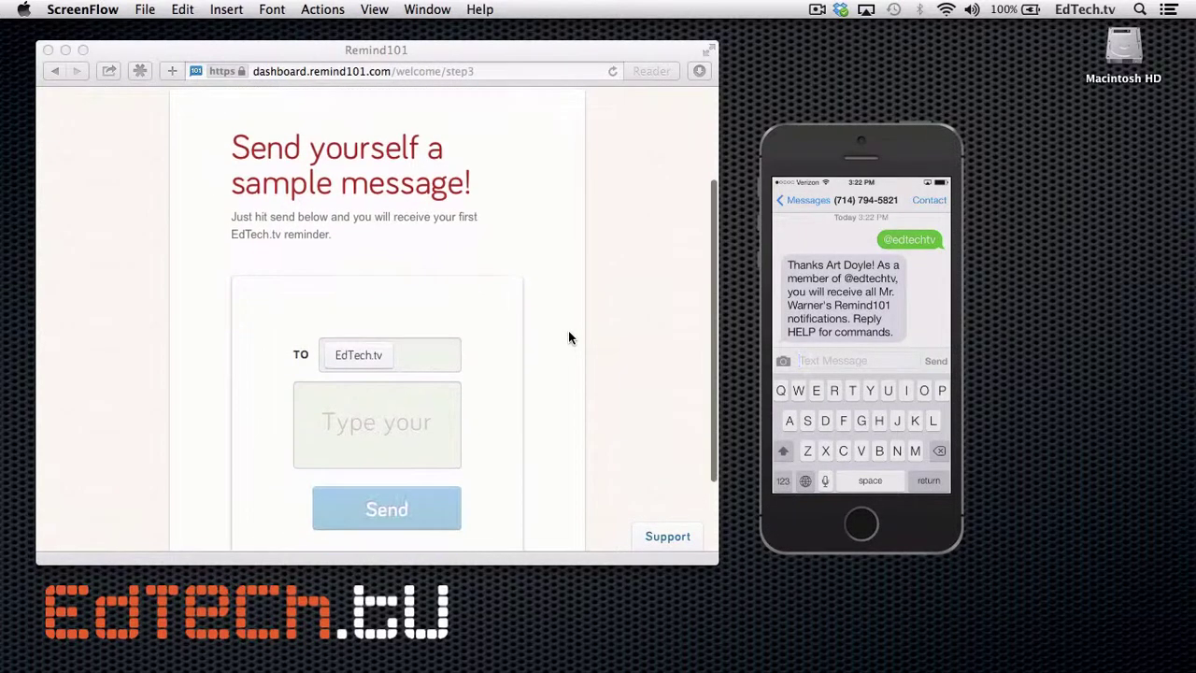
left_click(391, 379)
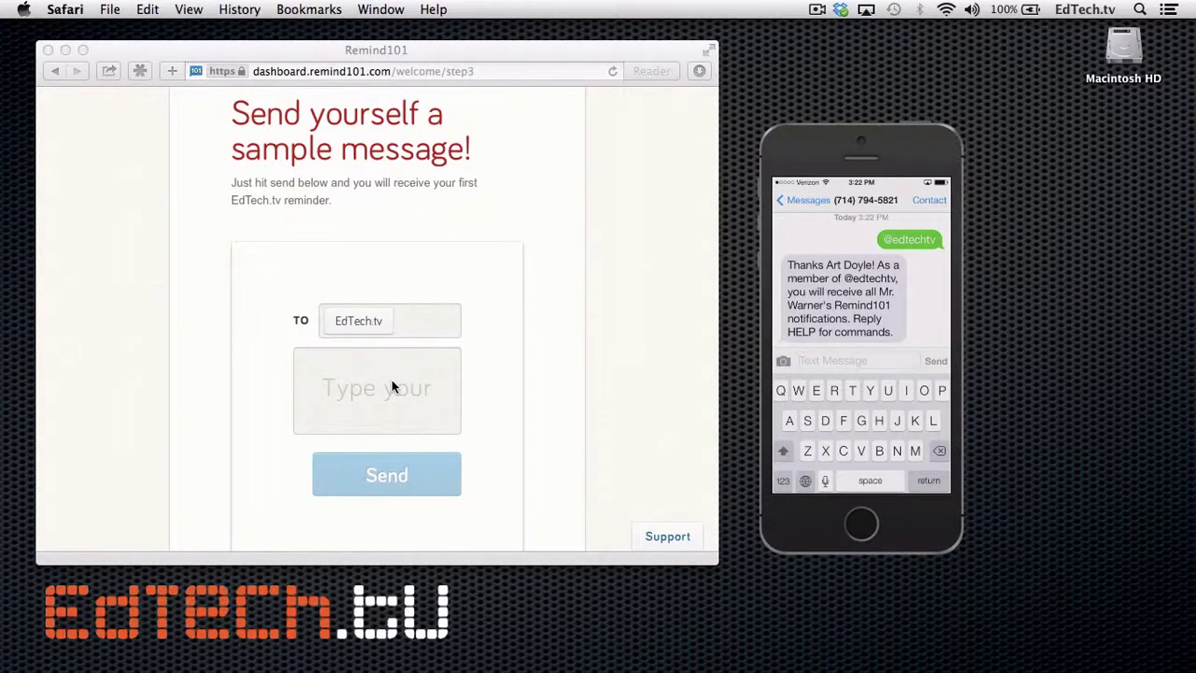
left_click(393, 380)
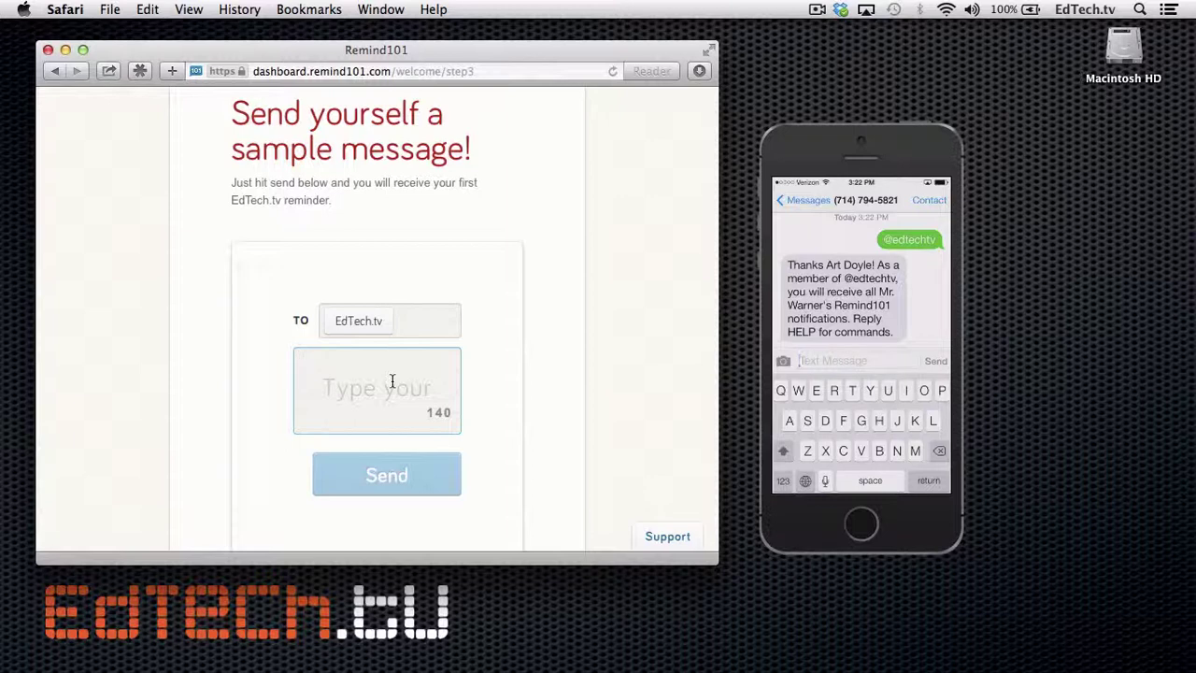
type("Rme")
key("BackSpace")
key("BackSpace")
type("emember to ")
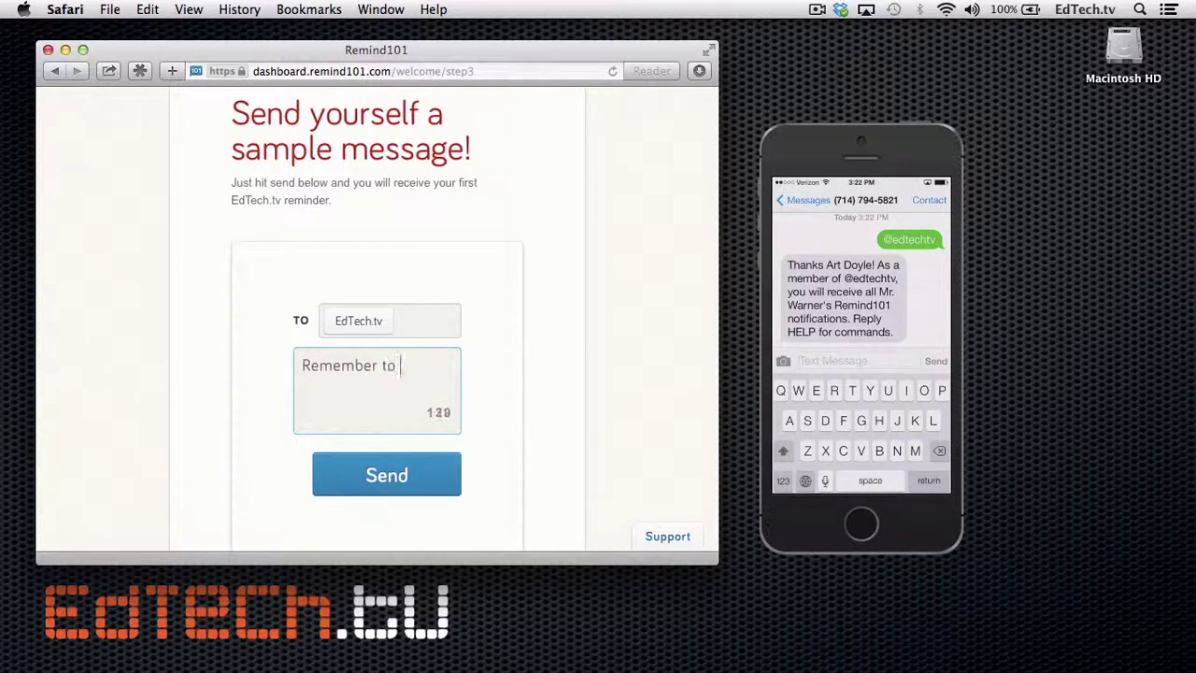
type("go to facebook.com/")
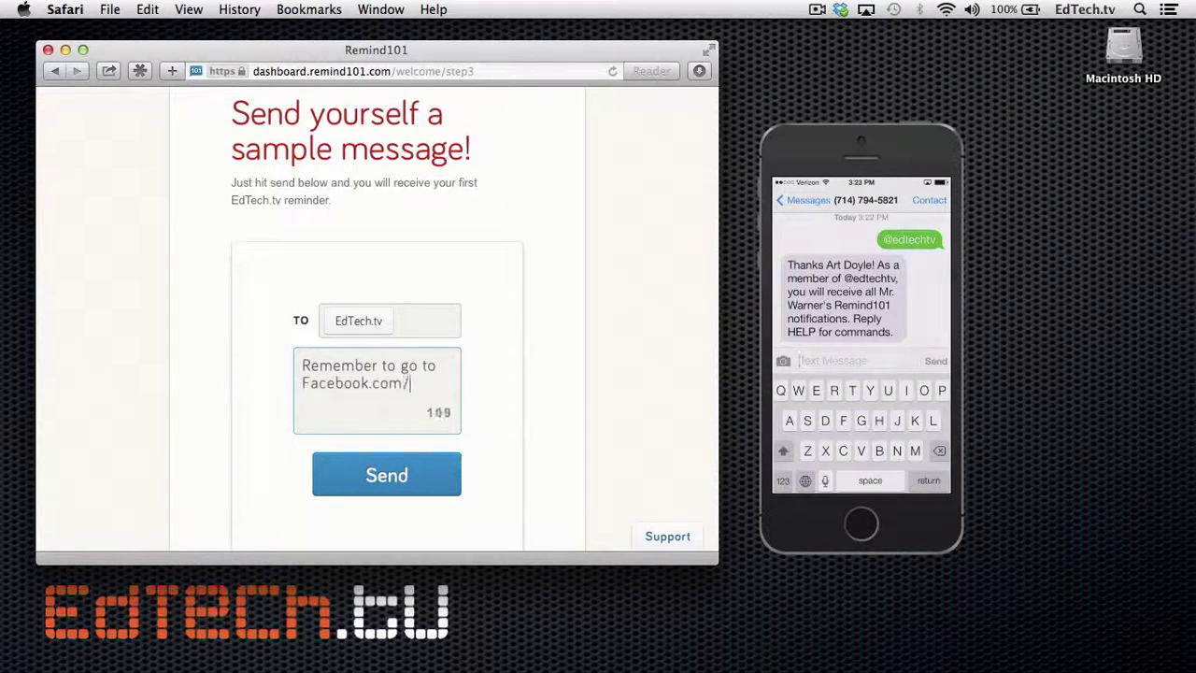
type("edtechtv")
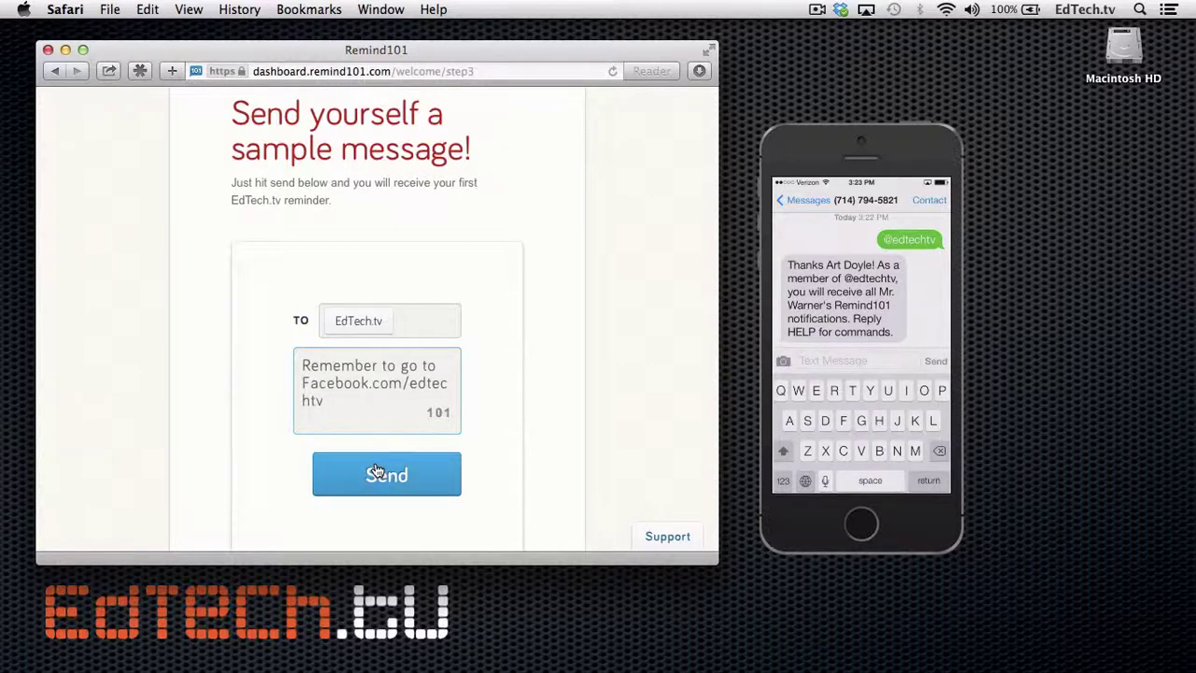
left_click(376, 472)
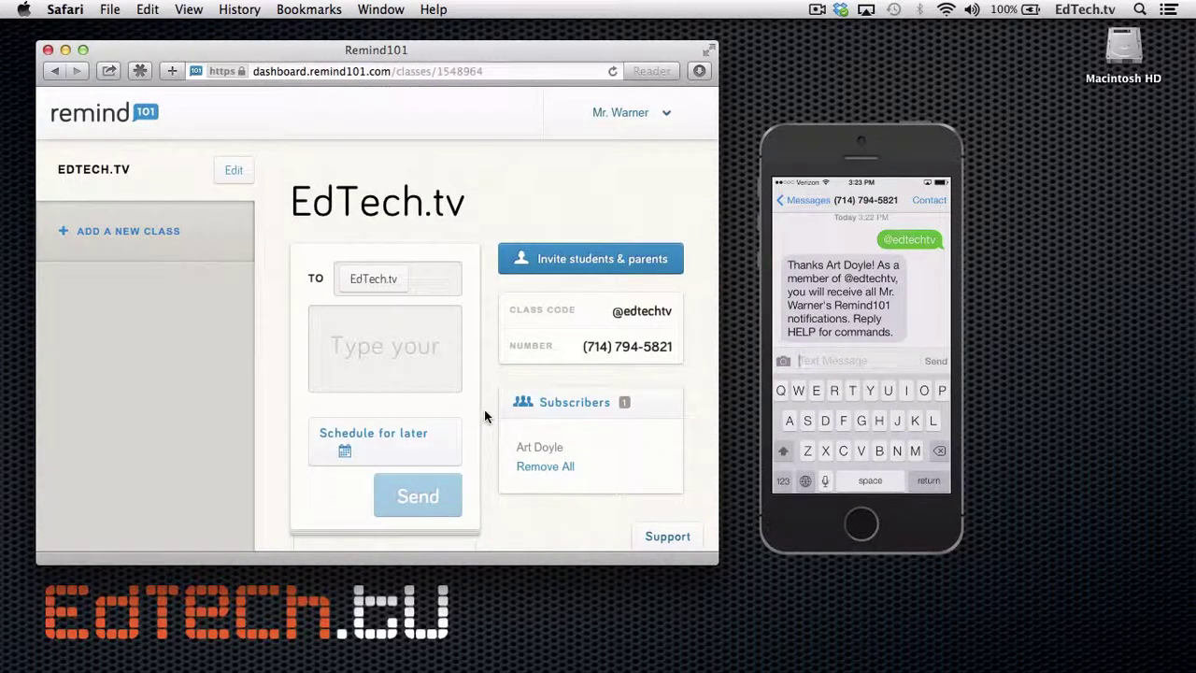
- Review the sent message entry, the class code details and the subscriber list on the class page
scroll(484, 411, "down", 2)
scroll(484, 411, "down", 5)
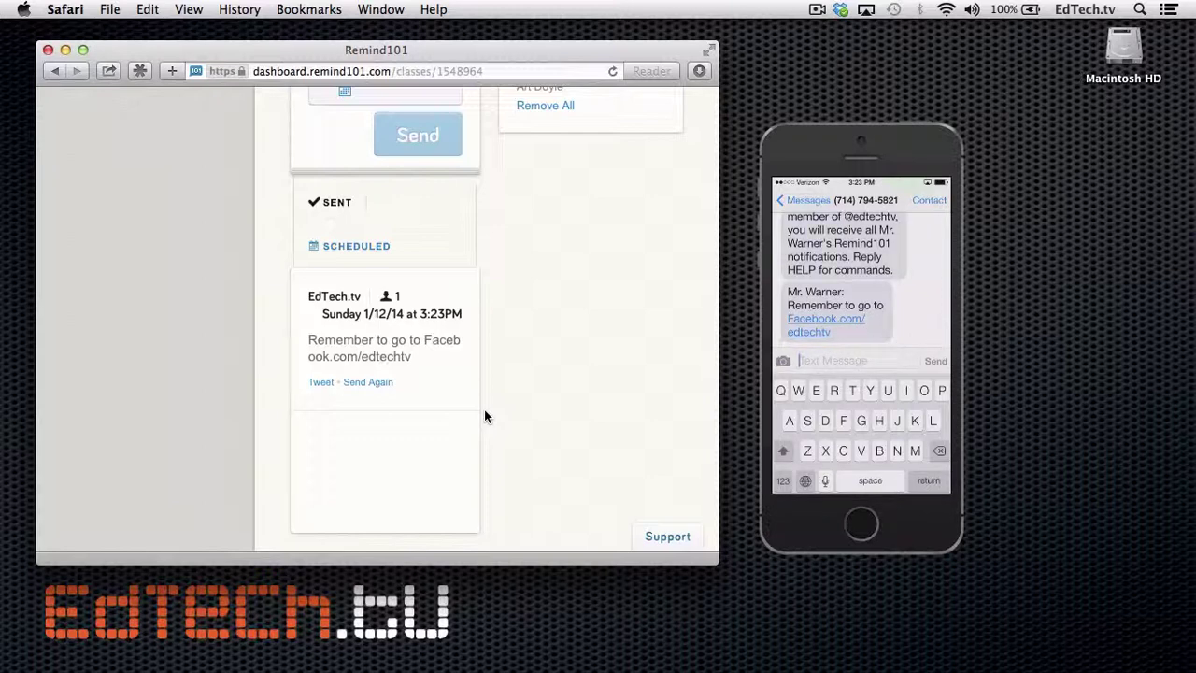
scroll(484, 415, "up", 5)
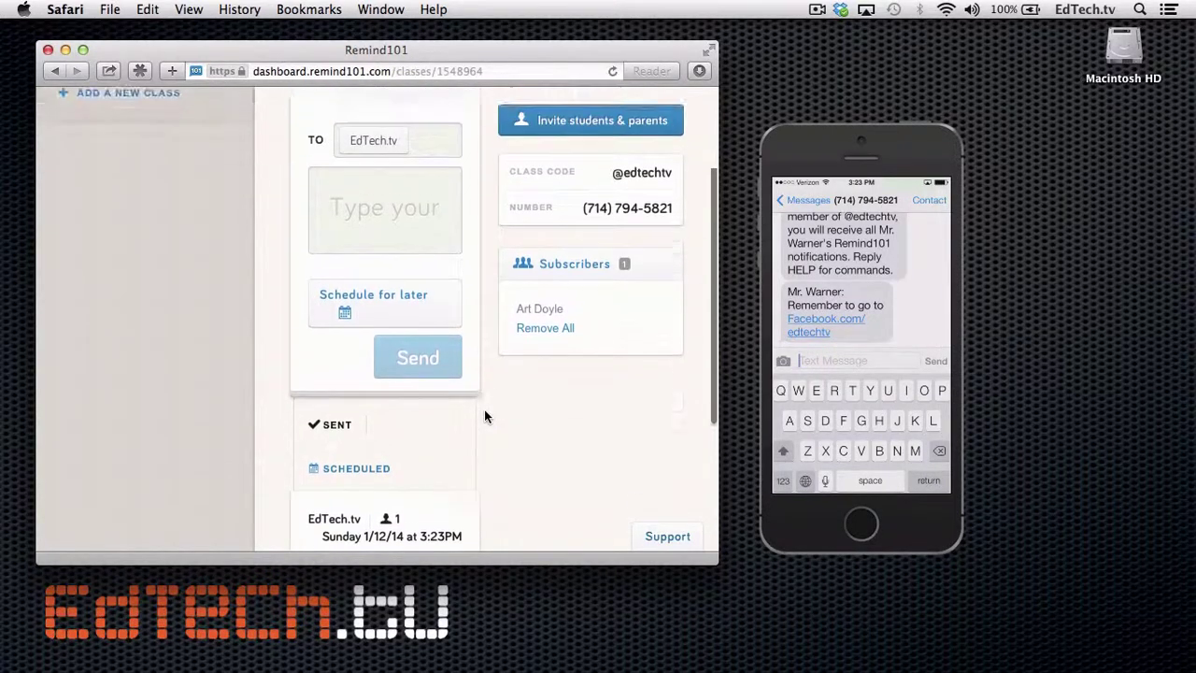
scroll(484, 416, "up", 2)
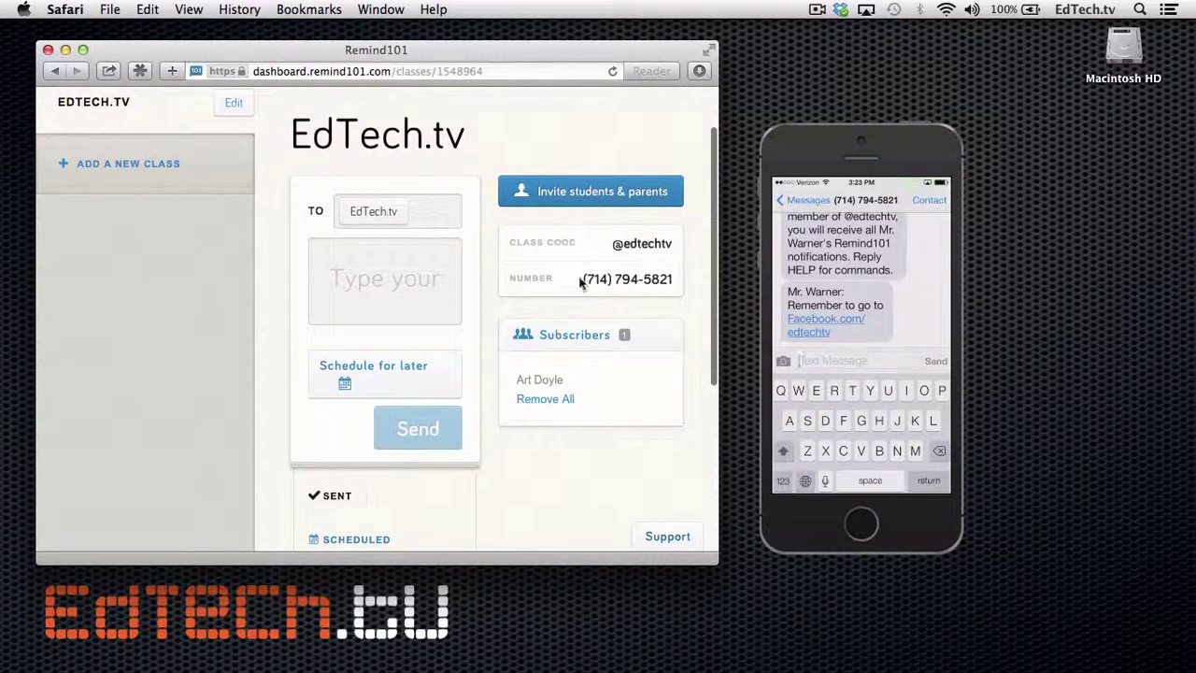
mouse_move(545, 381)
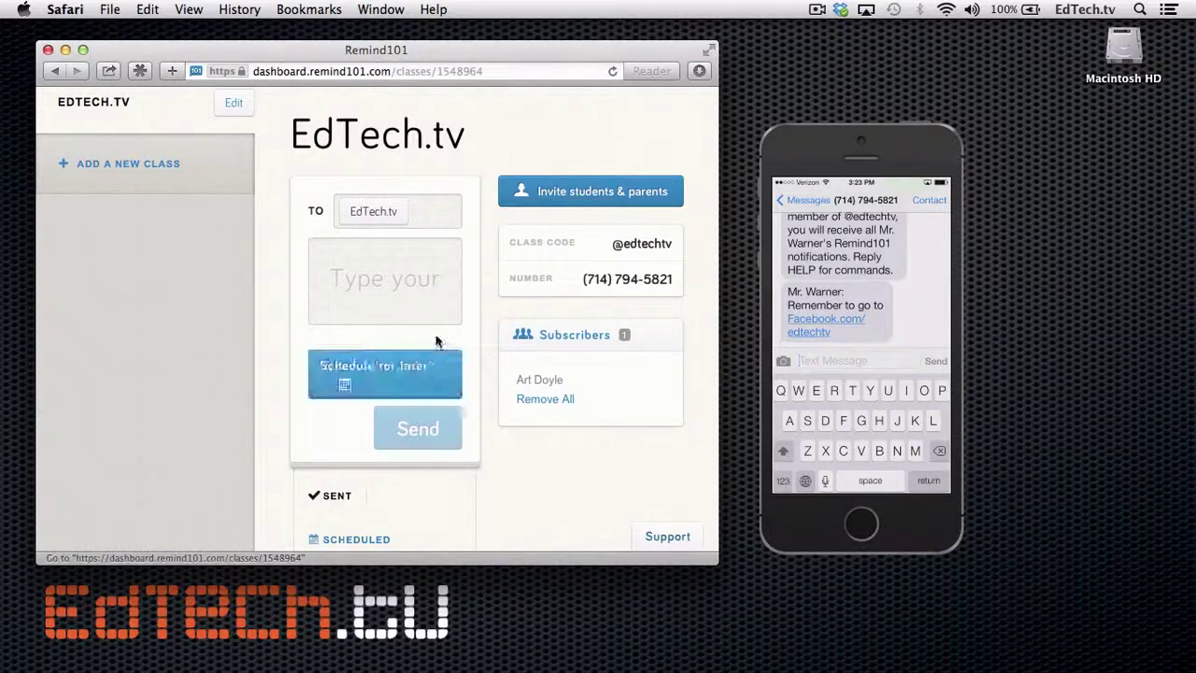
- Compose the message "Don't forget to do page 46-47 of your text book." for the EdTech.tv class
left_click(407, 286)
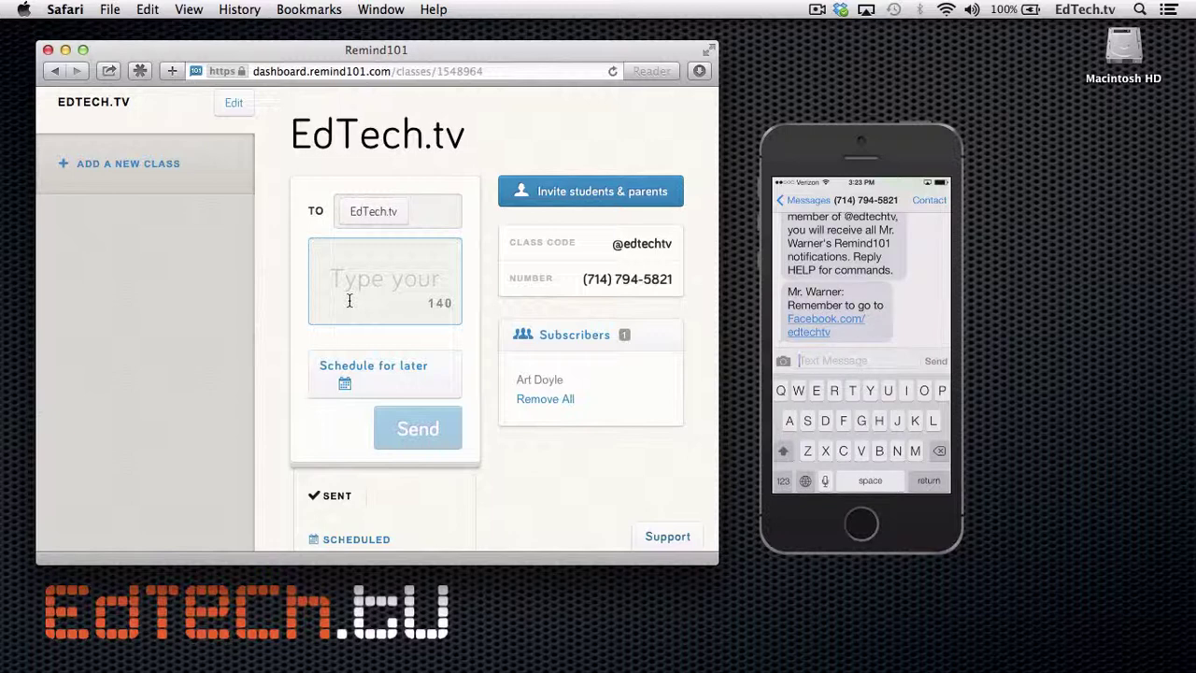
type("Do")
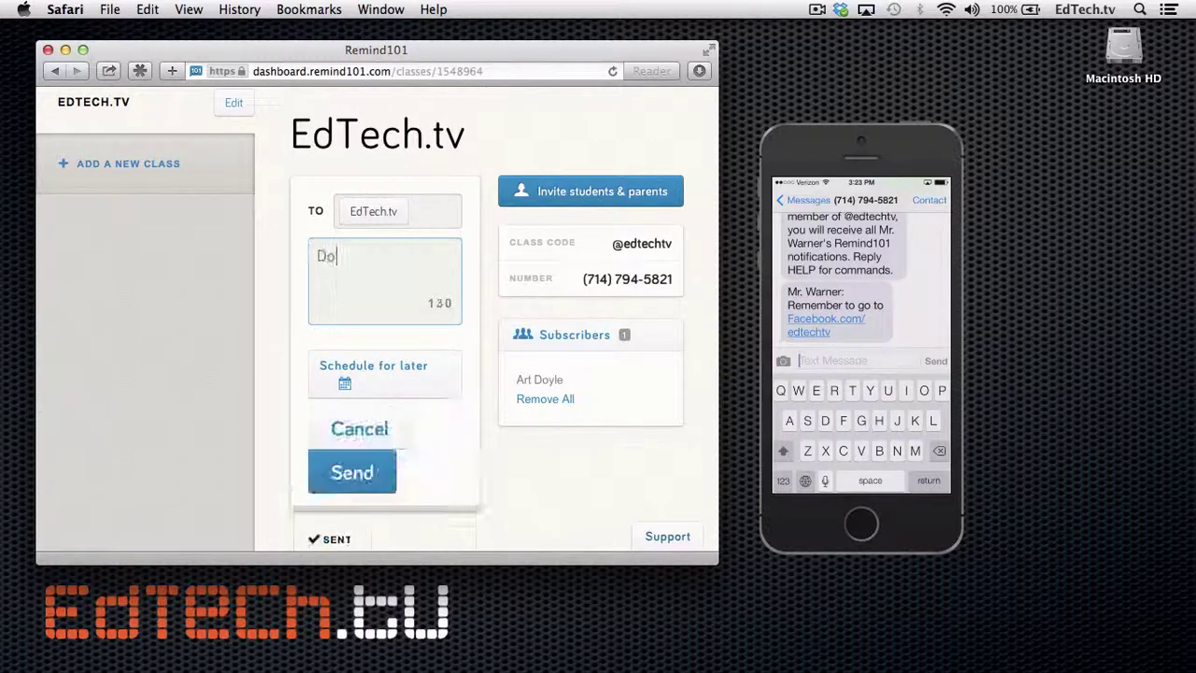
type("n't forget t")
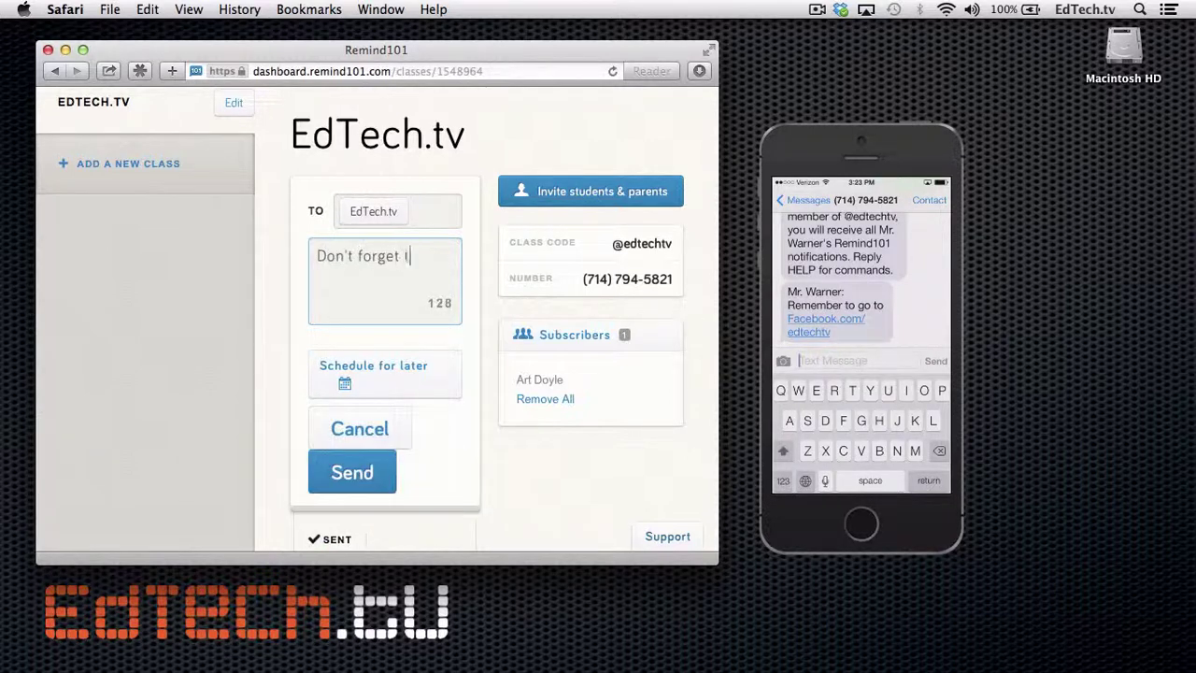
type("o turn f")
key("BackSpace")
key("BackSpace")
key("BackSpace")
key("BackSpace")
key("BackSpace")
key("BackSpace")
type("do page 46-5")
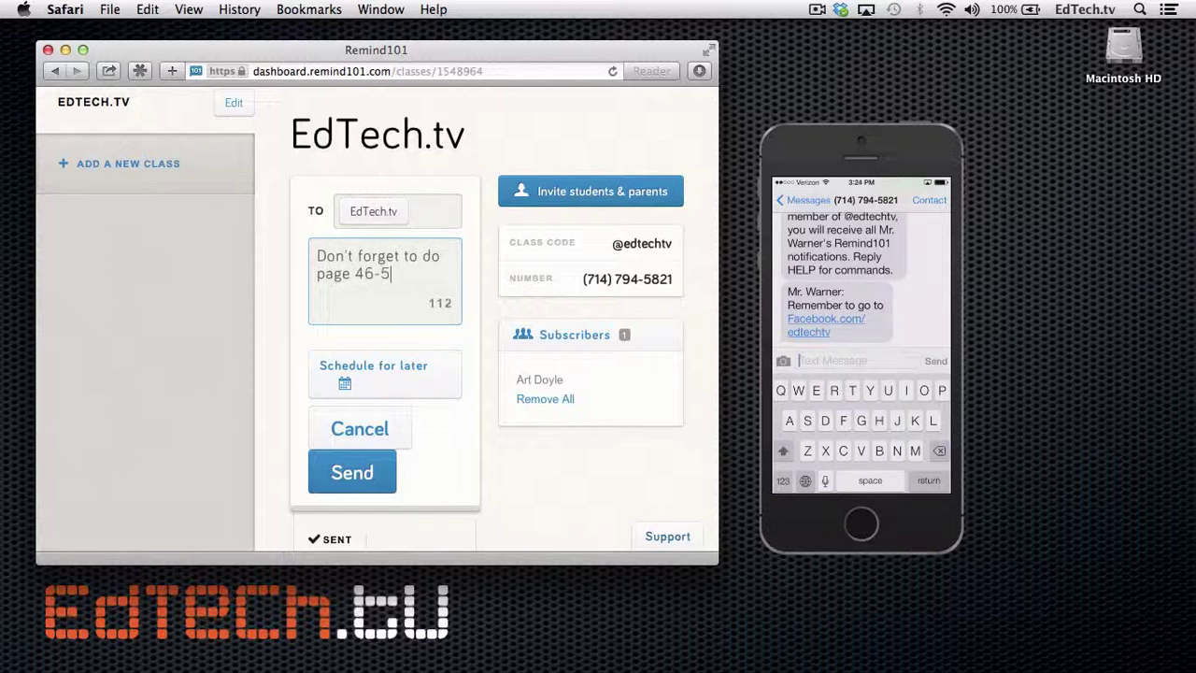
key("BackSpace")
type("47 of your text book.")
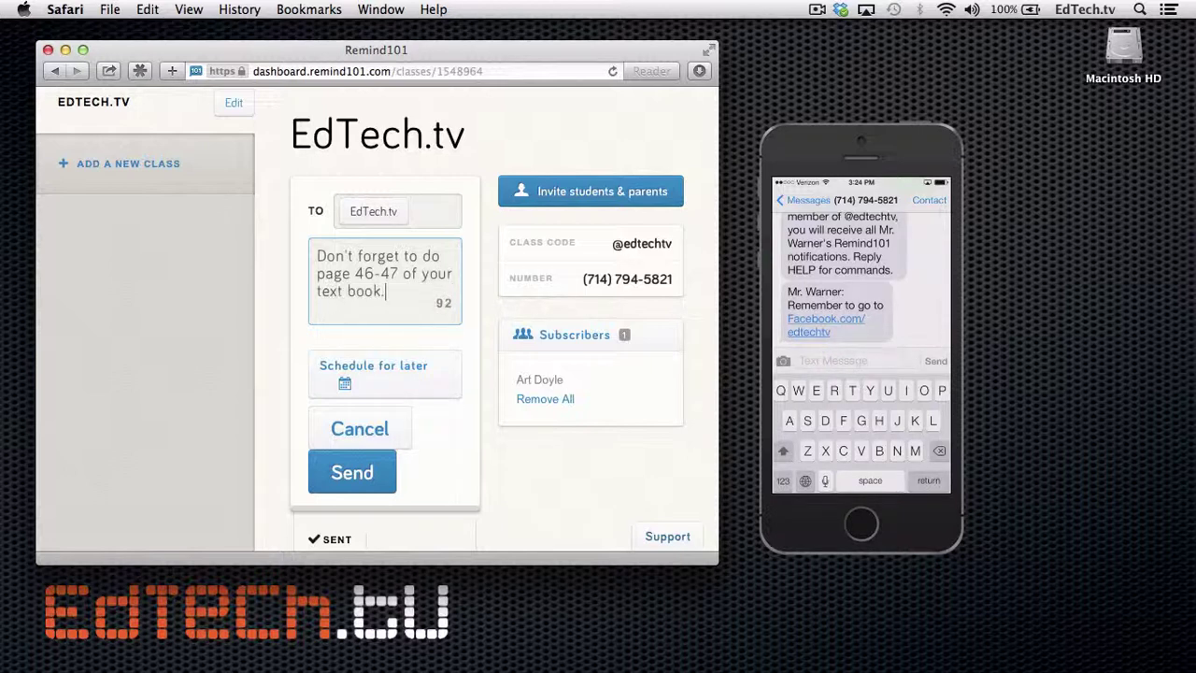
- Turn on delayed delivery for the homework message and set its date to 01/14/2014
left_click(371, 381)
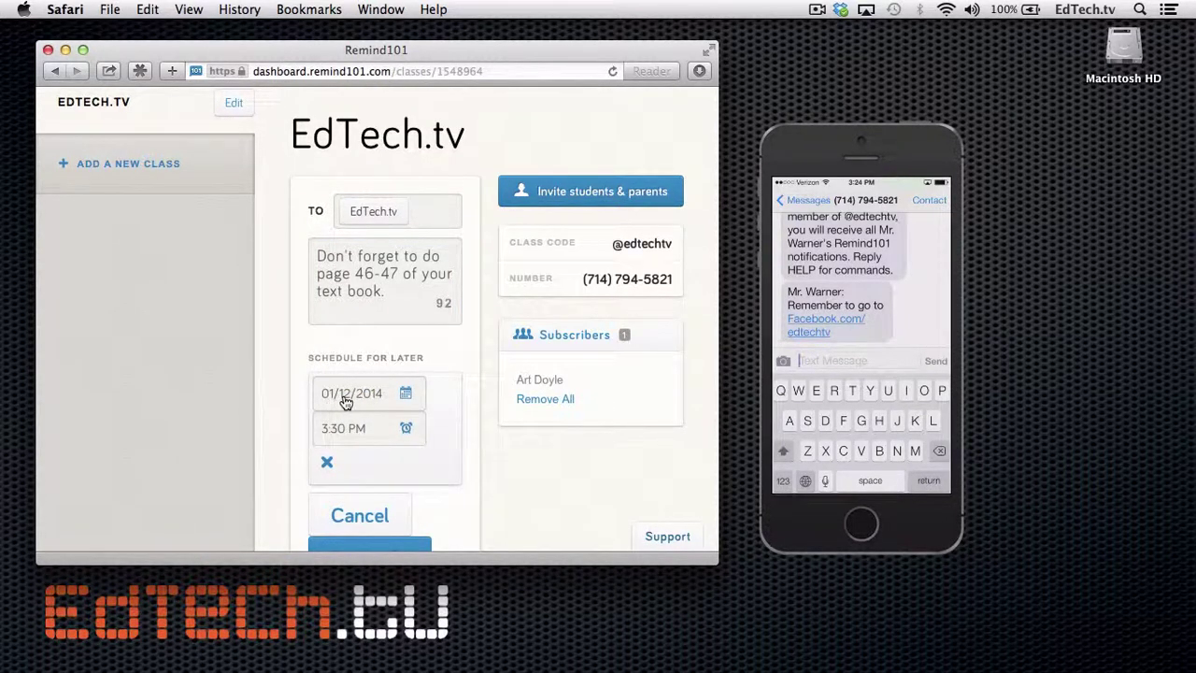
left_click(404, 397)
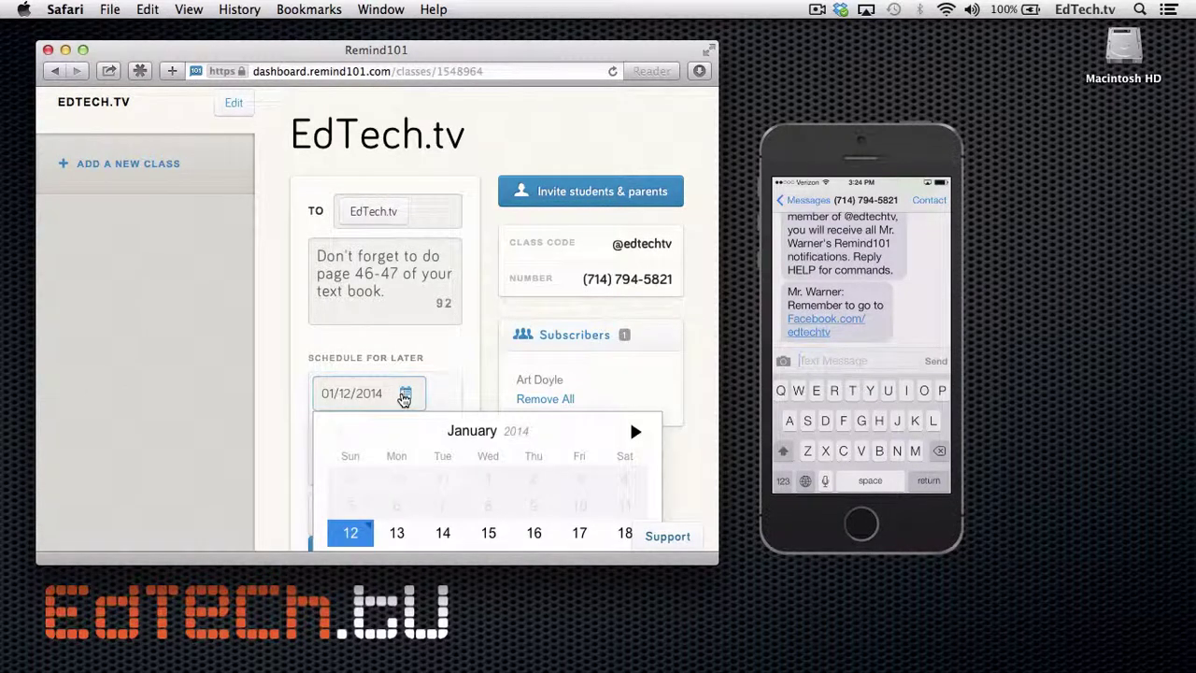
scroll(404, 396, "down", 1)
left_click(443, 497)
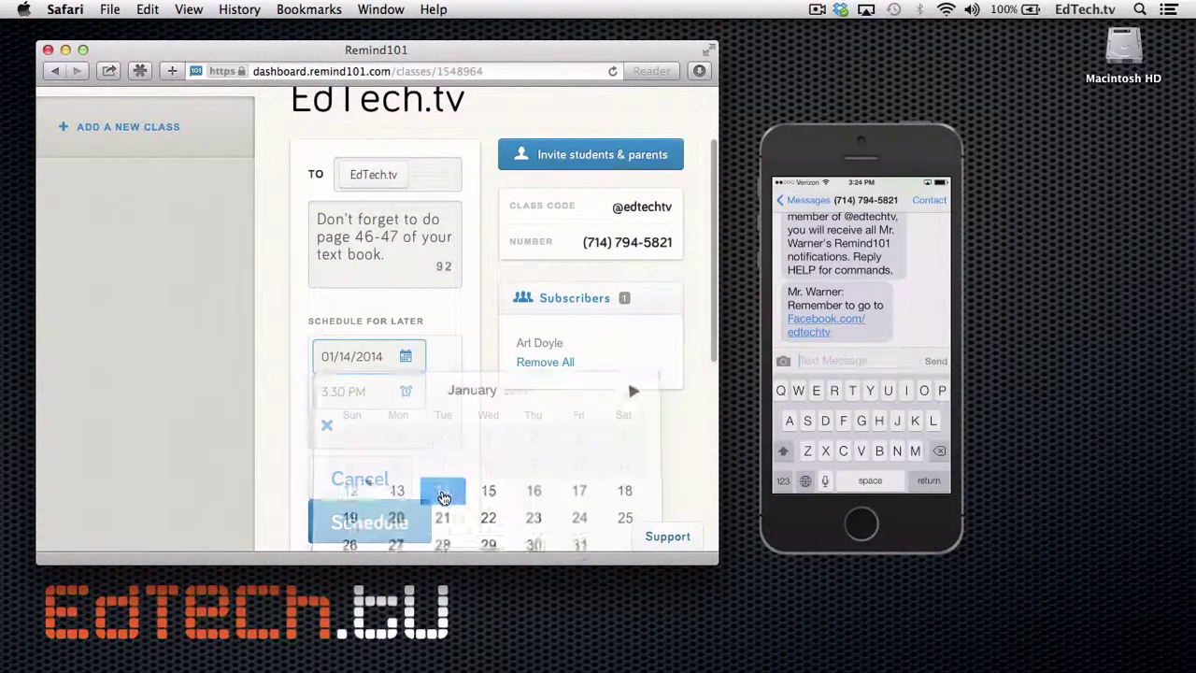
- Set the homework message's delivery time to 7:00 PM and schedule the message
double_click(339, 394)
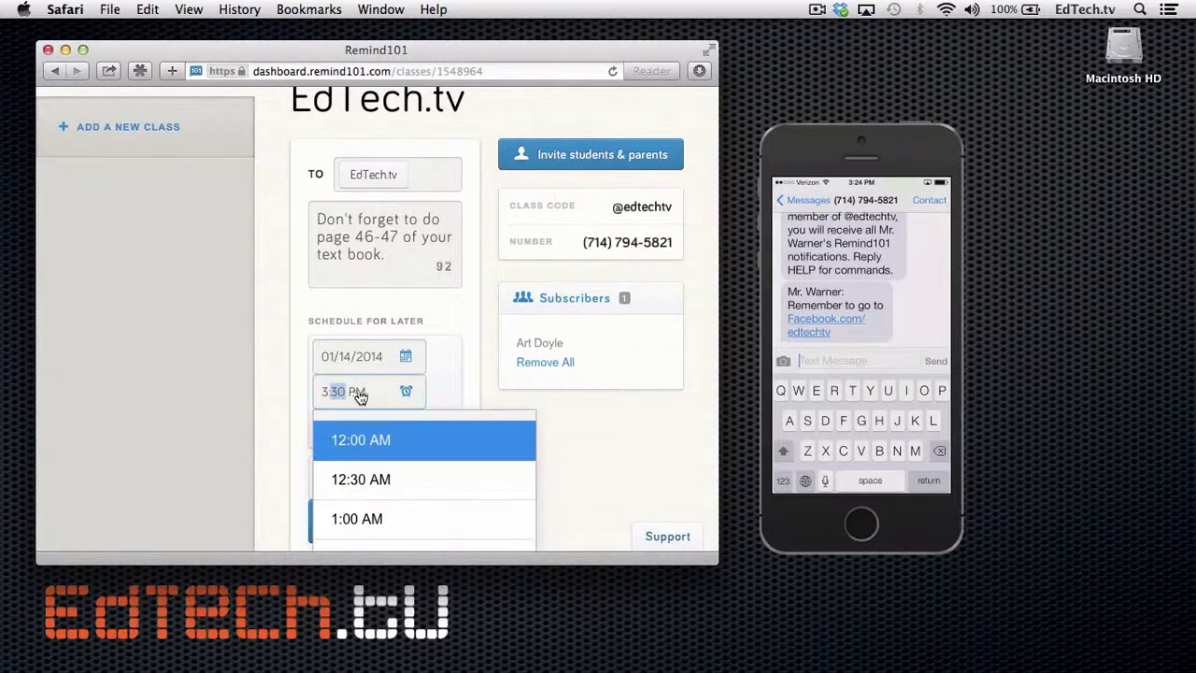
scroll(390, 439, "down", 3)
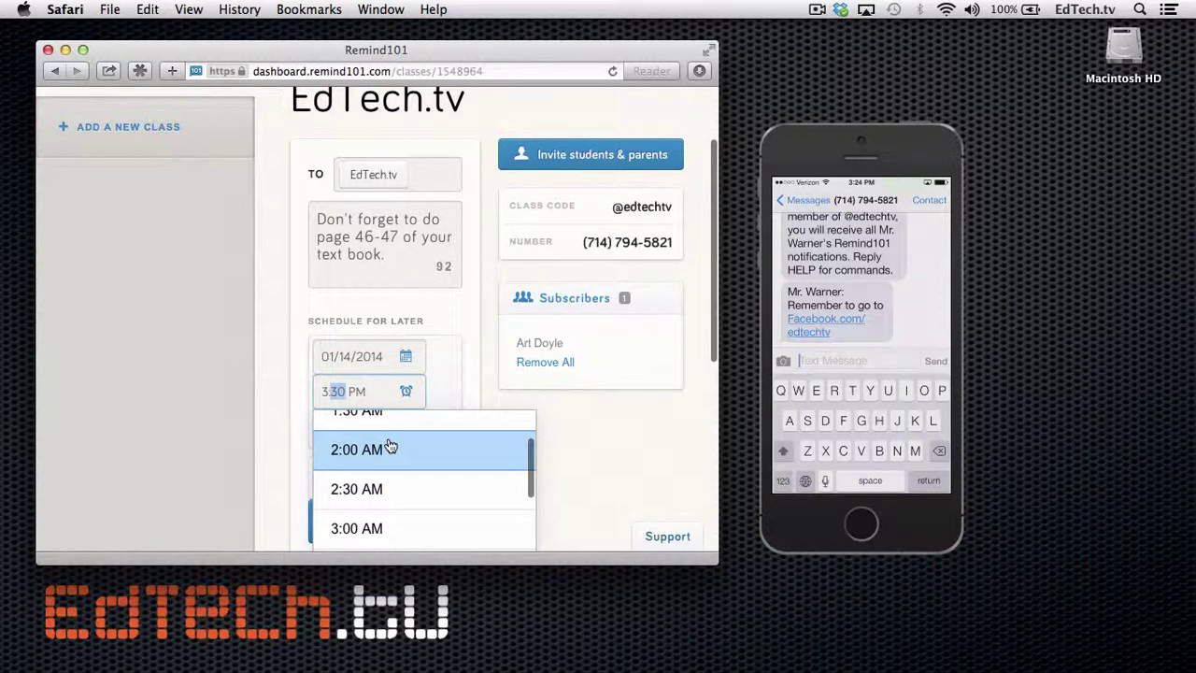
scroll(393, 448, "down", 5)
scroll(400, 487, "down", 15)
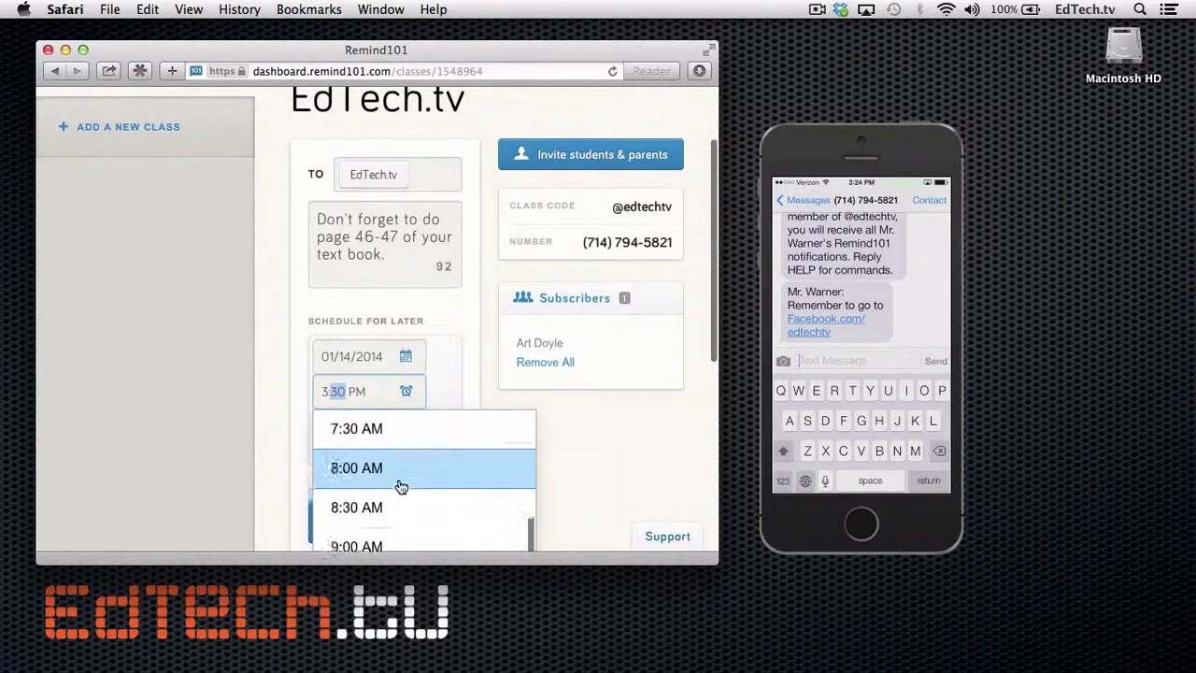
scroll(399, 486, "down", 12)
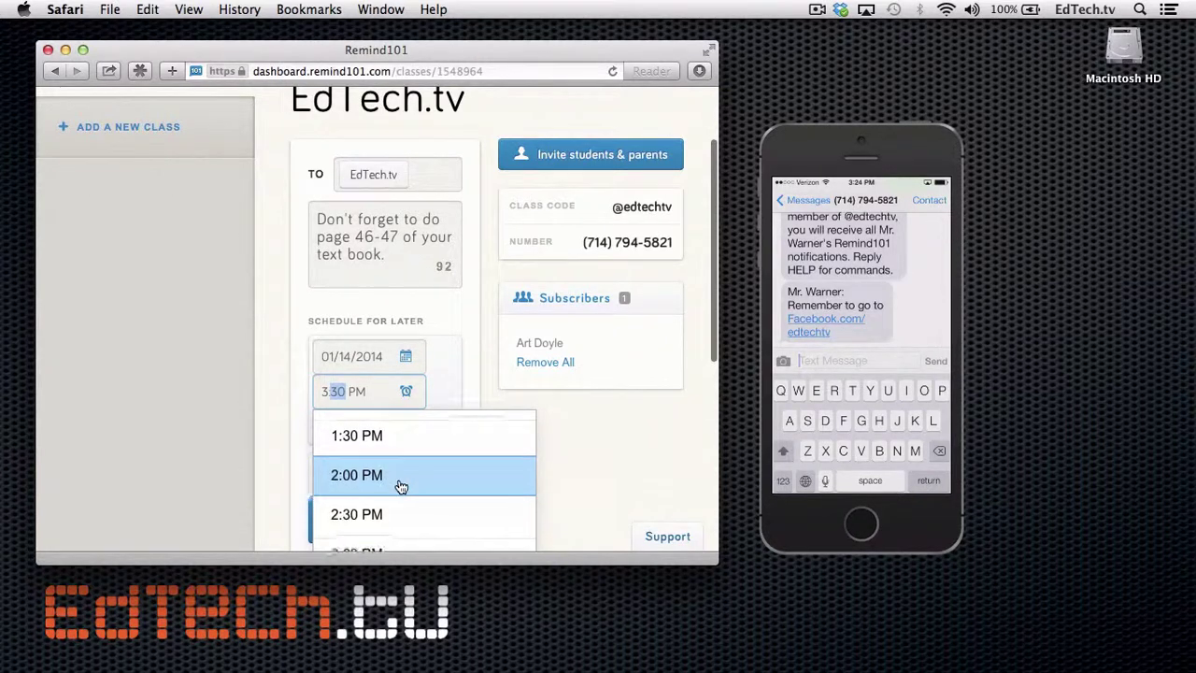
left_click(400, 486)
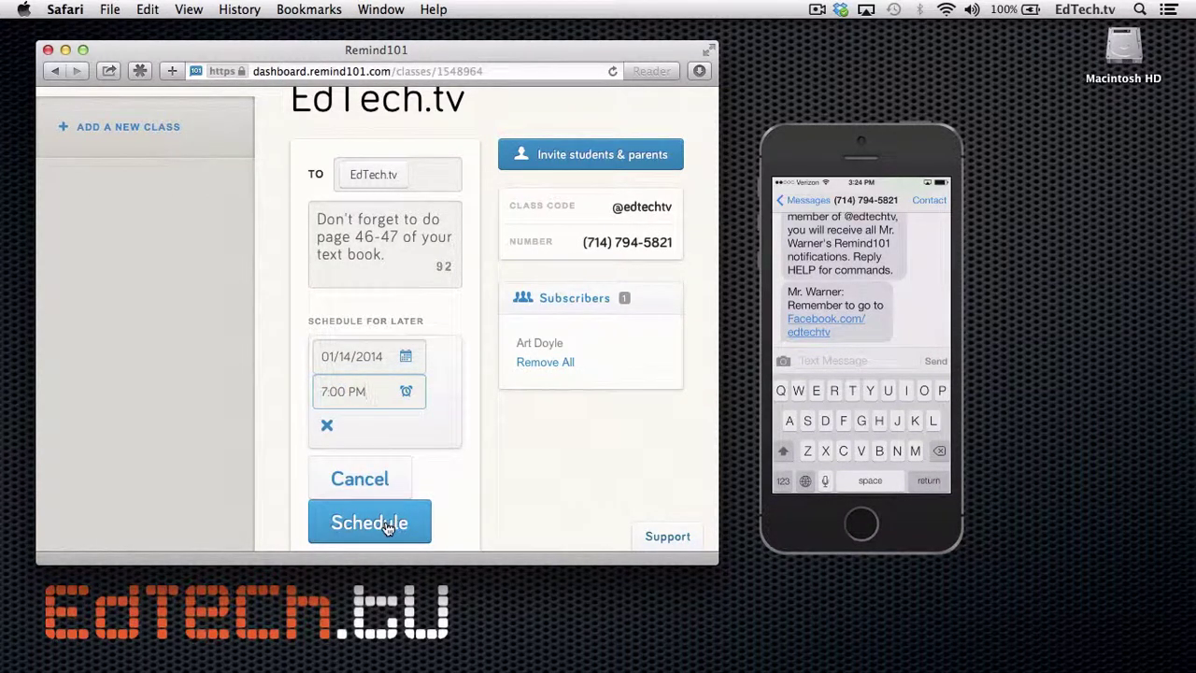
left_click(387, 526)
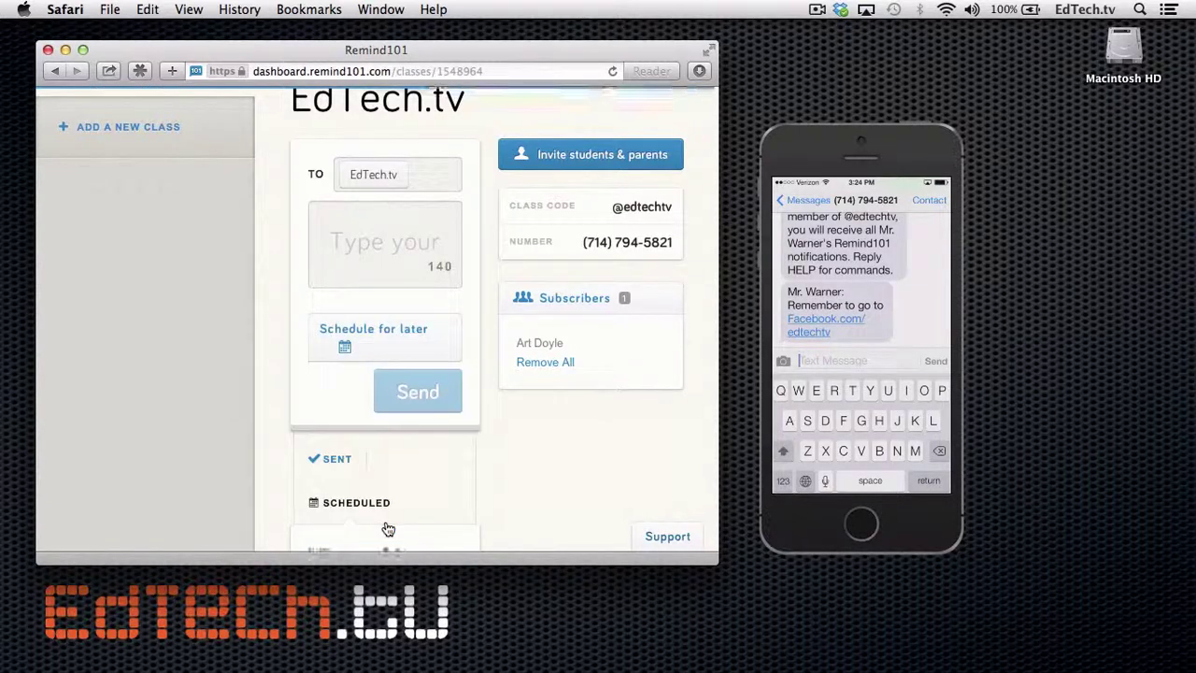
- Review the scheduled homework message entry and the rest of the EdTech.tv class page
scroll(506, 484, "down", 2)
scroll(507, 486, "down", 3)
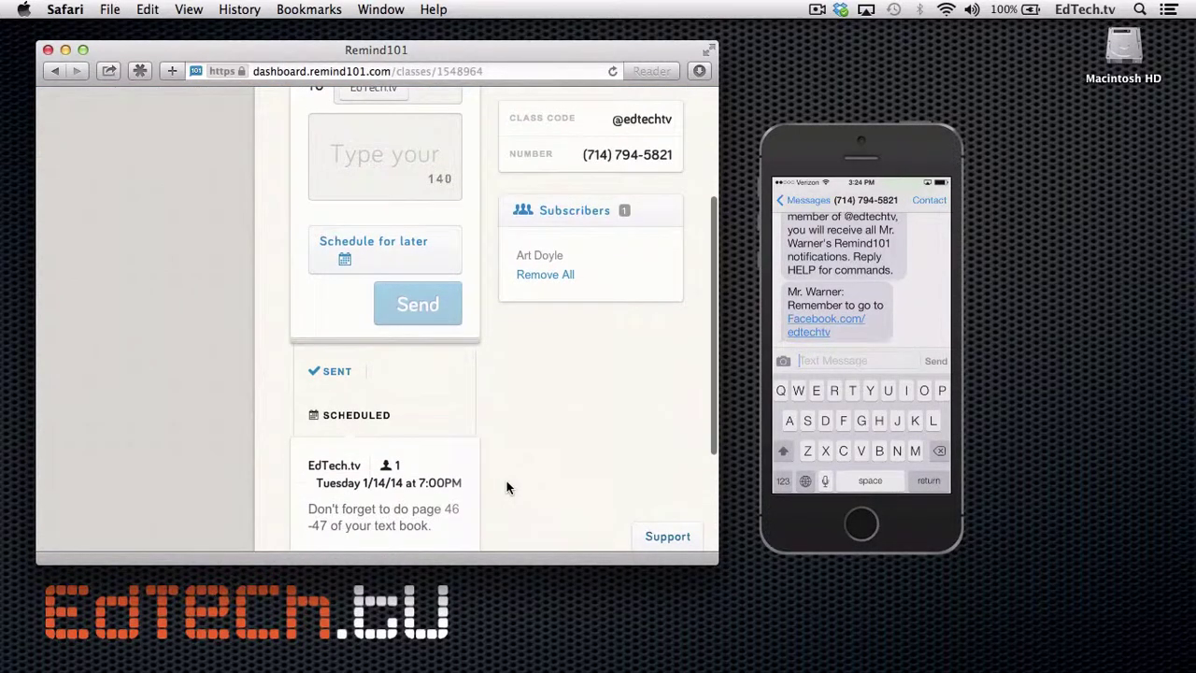
mouse_move(397, 432)
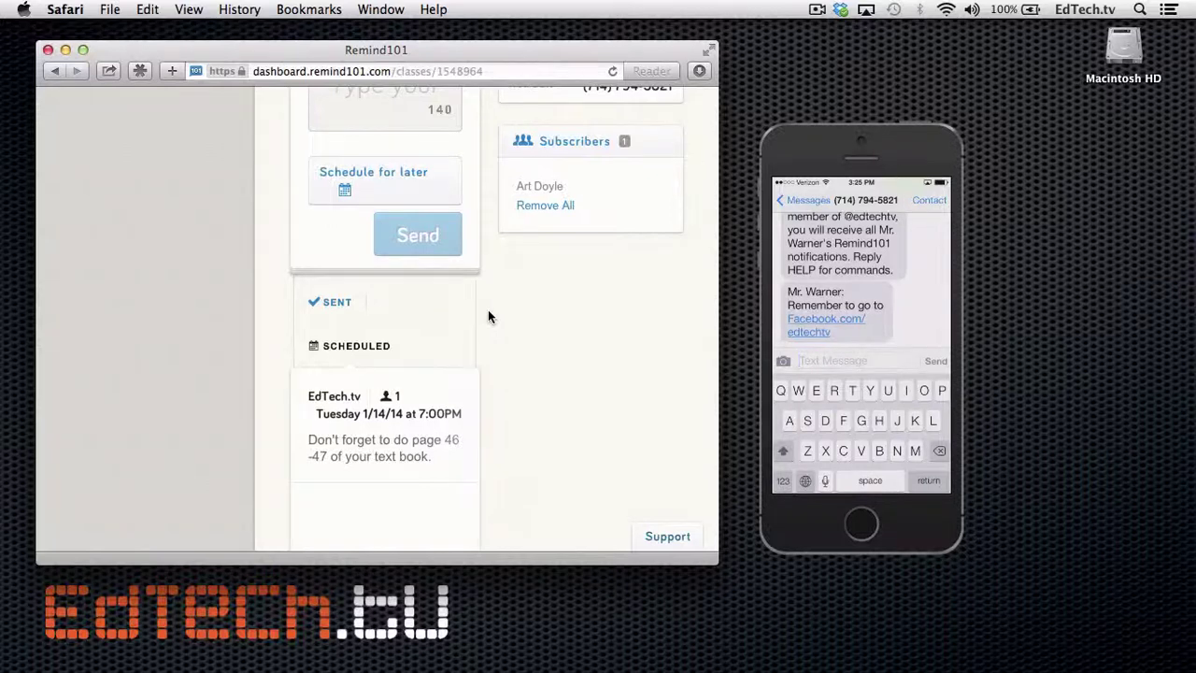
scroll(488, 318, "up", 5)
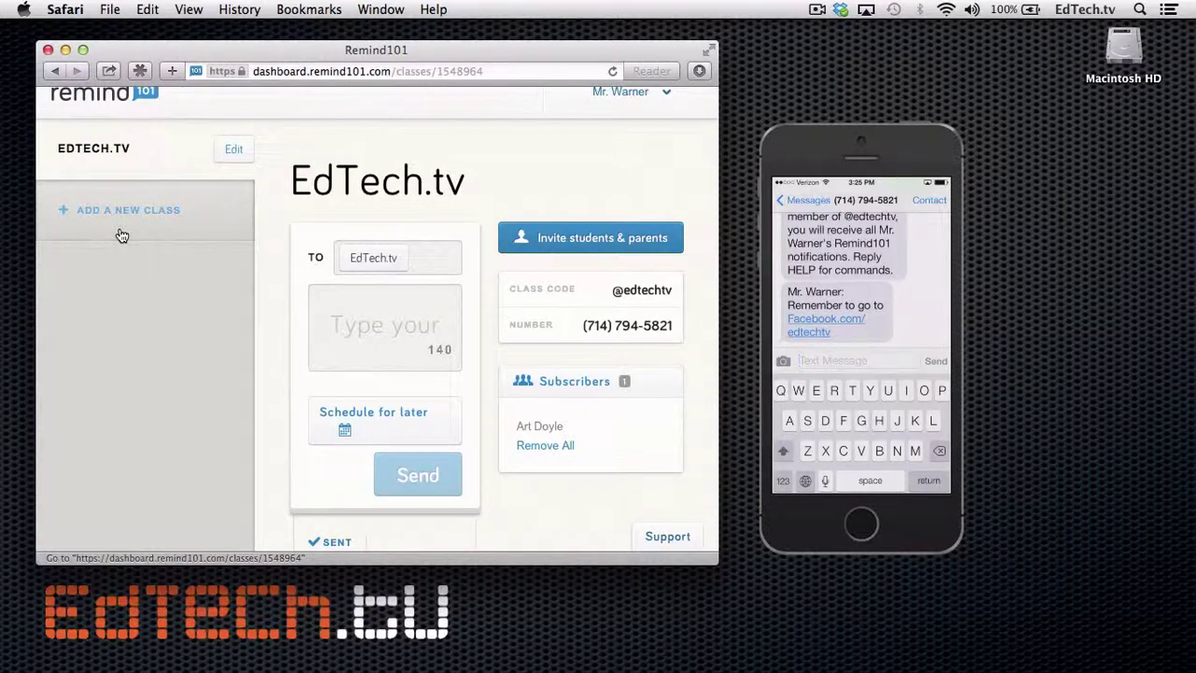
scroll(121, 235, "up", 2)
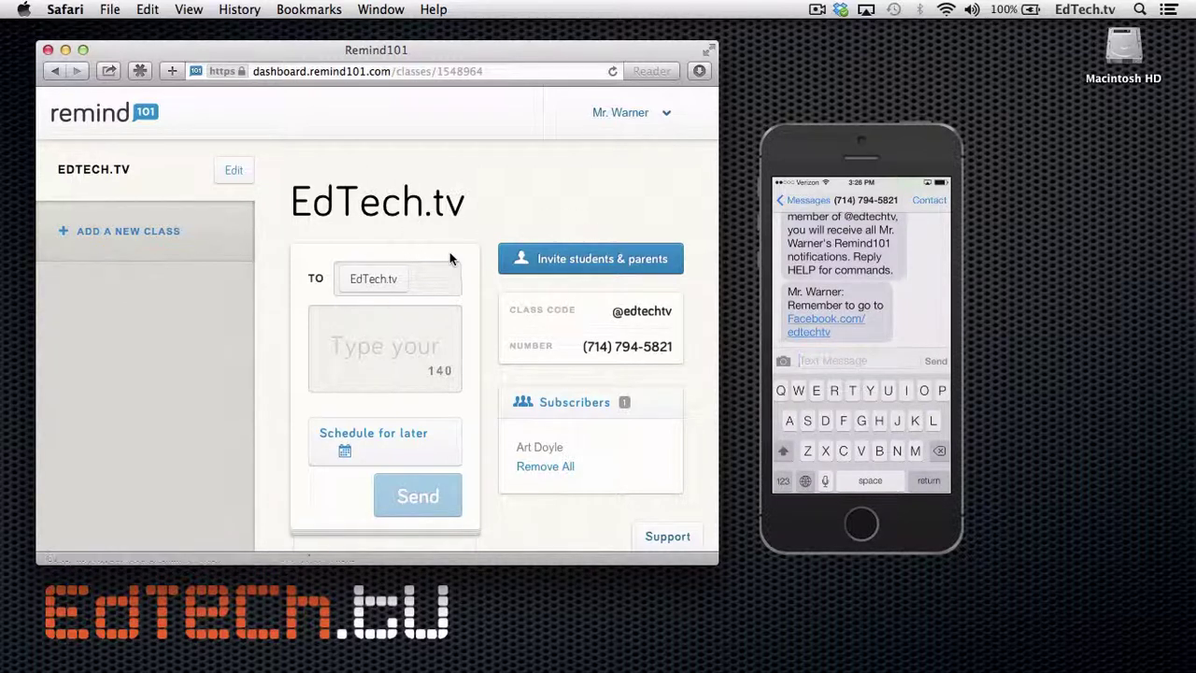
scroll(406, 371, "down", 2)
scroll(408, 372, "up", 2)
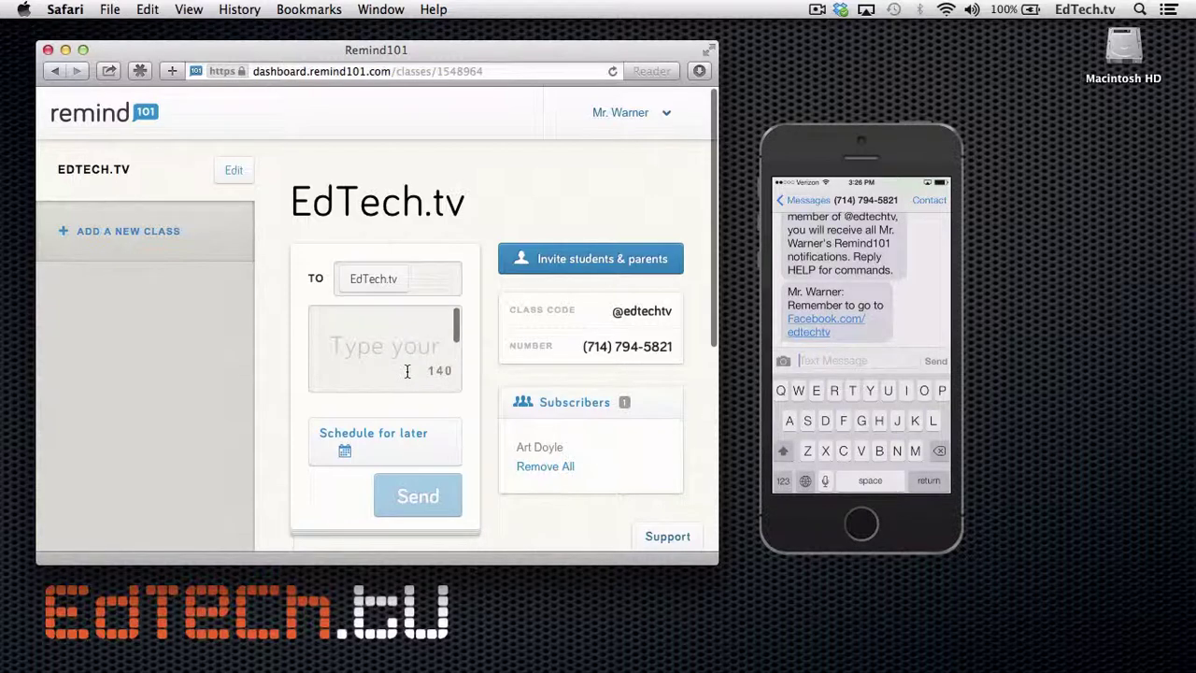
scroll(460, 440, "down", 8)
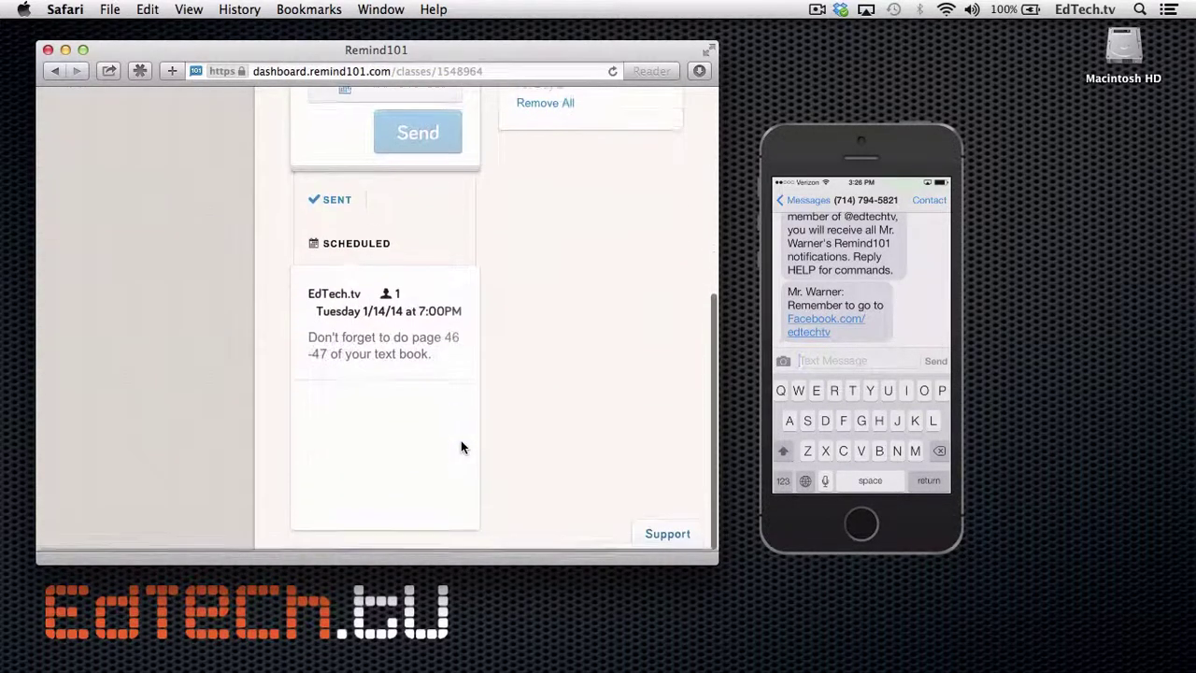
scroll(461, 445, "up", 8)
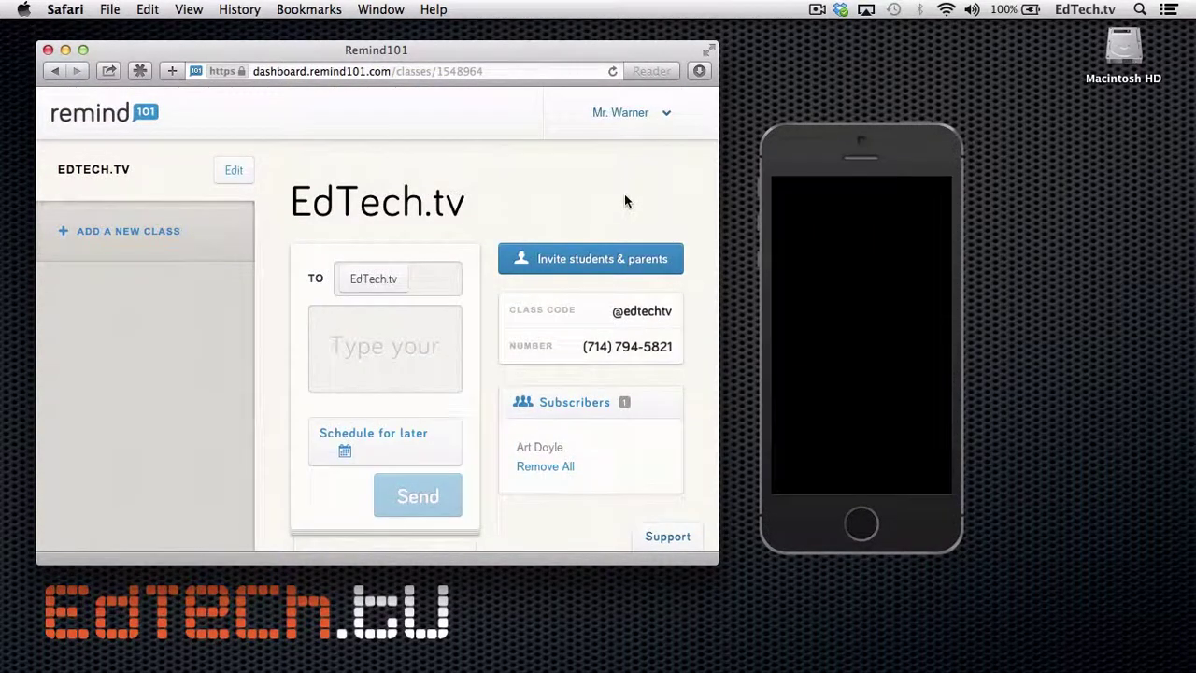
- Open the sign-up instructions for inviting students and parents to the EdTech.tv class and review the texting steps
left_click(618, 269)
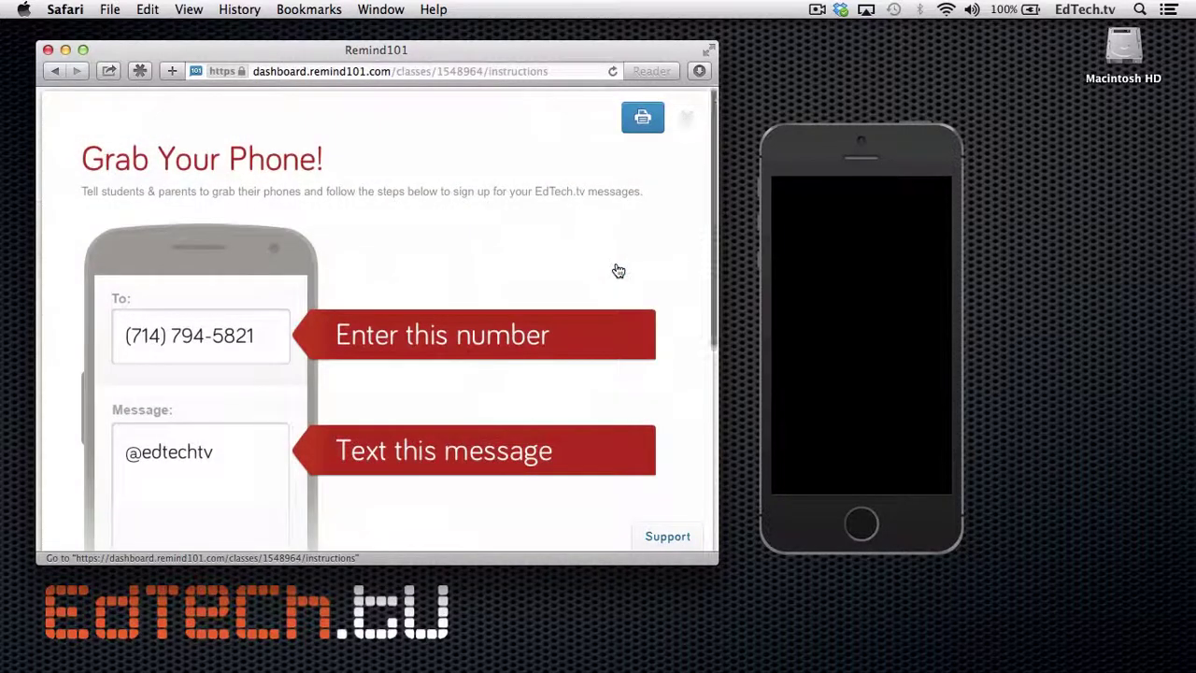
scroll(618, 270, "down", 3)
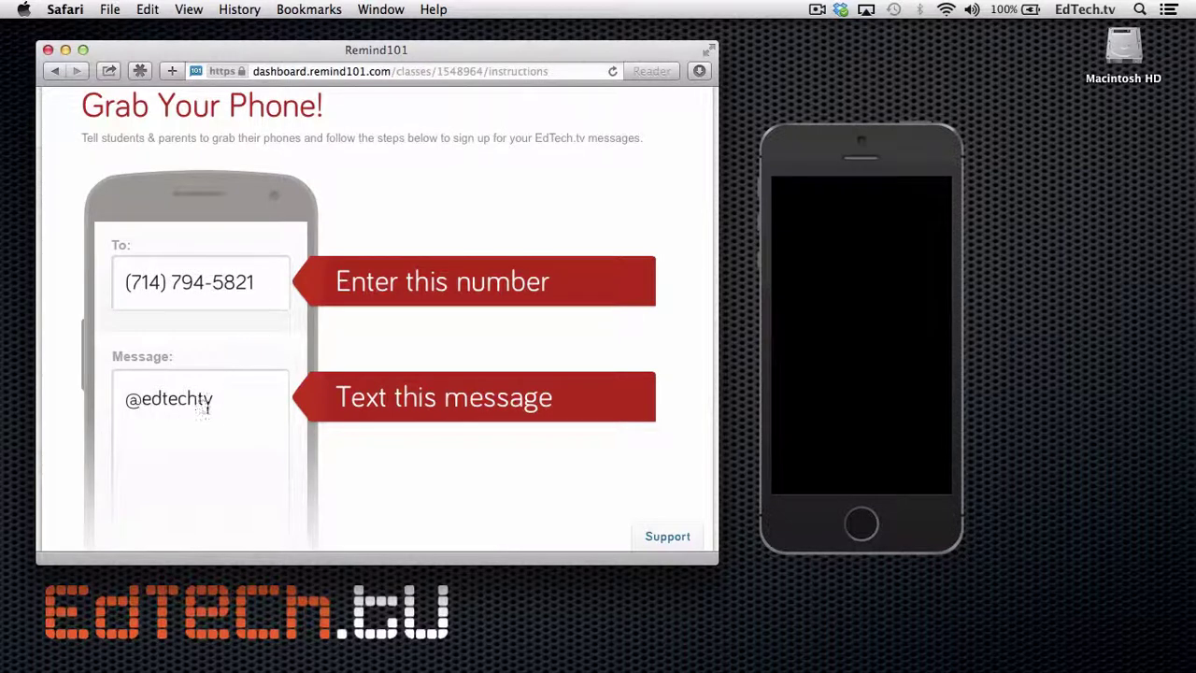
scroll(227, 420, "down", 1)
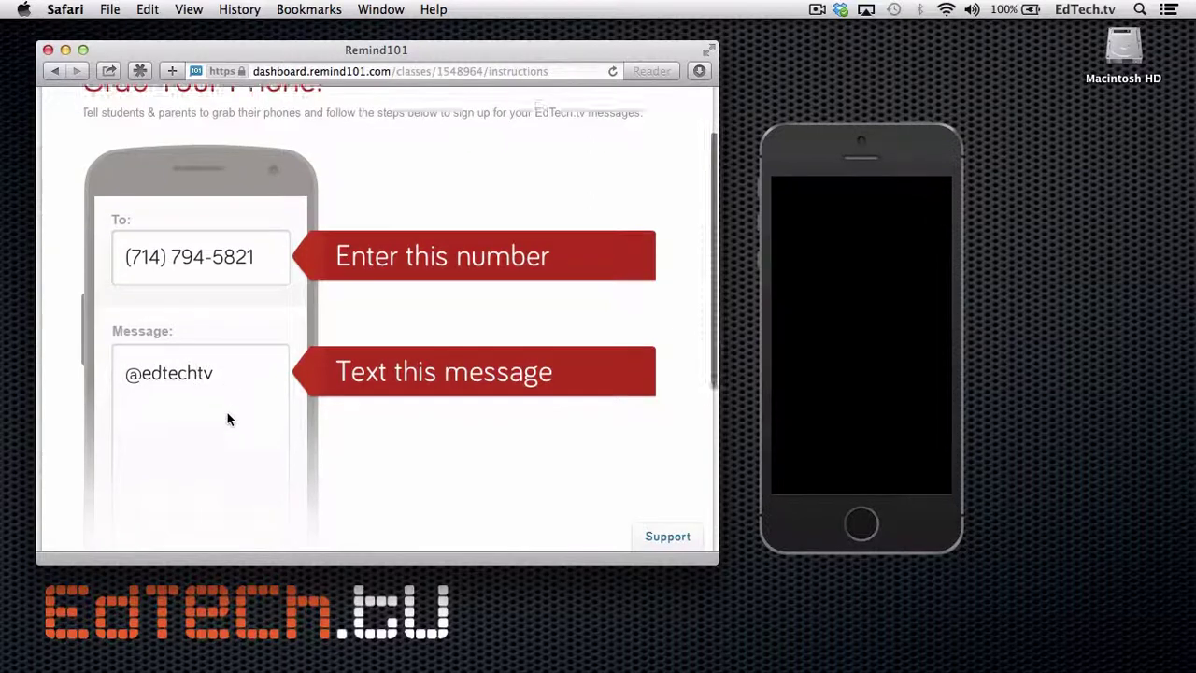
scroll(228, 419, "up", 3)
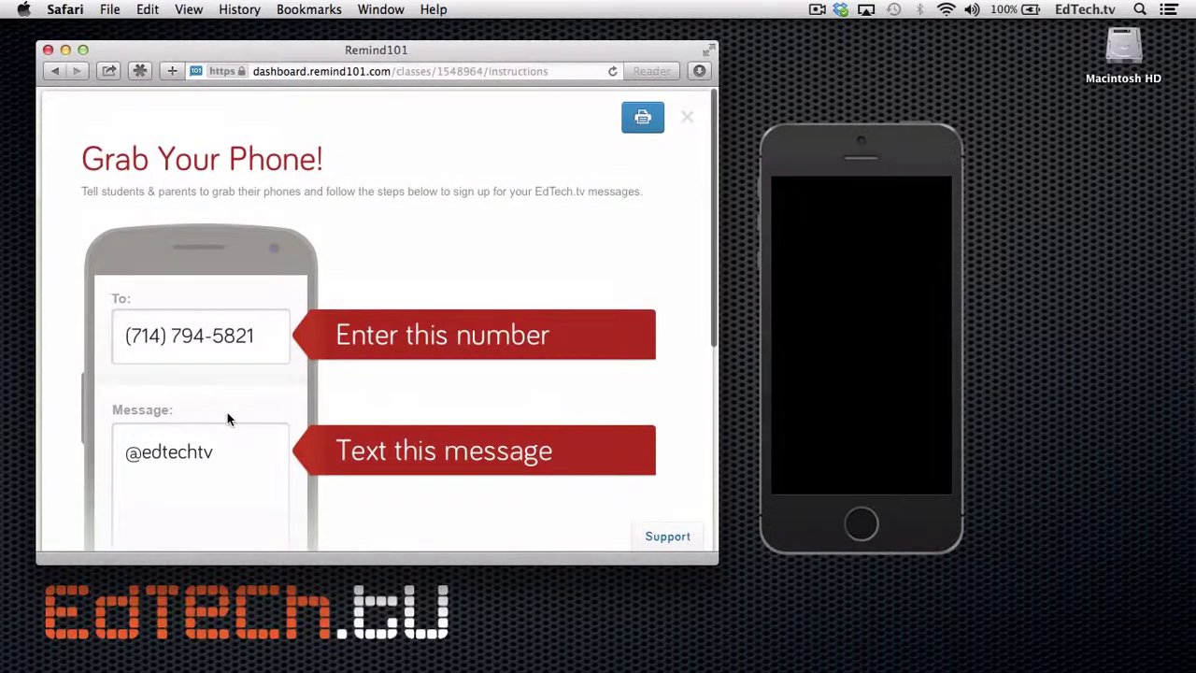